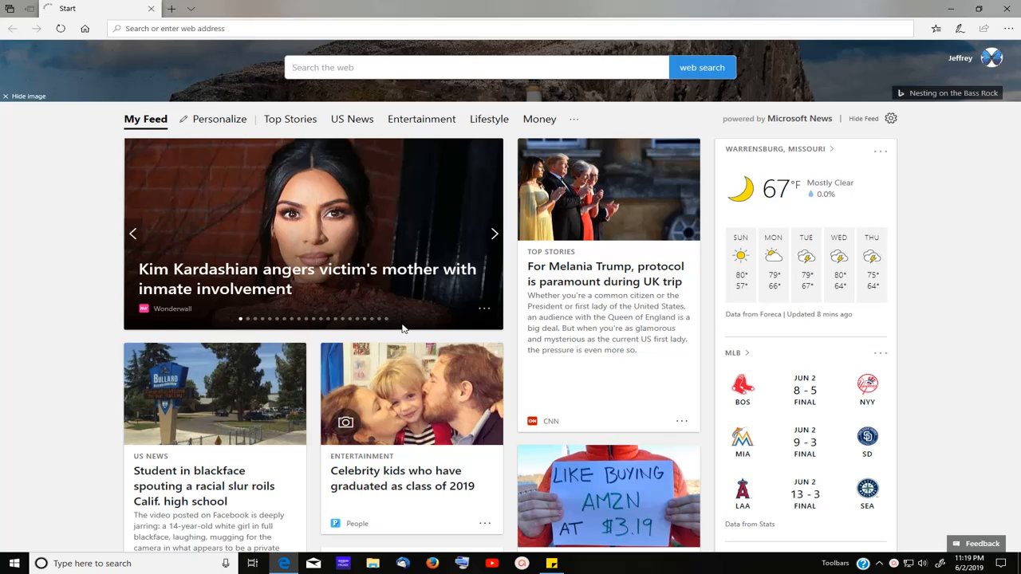
Open the Visual Studio website by entering visualstudio in the browser's address field.
click(213, 34)
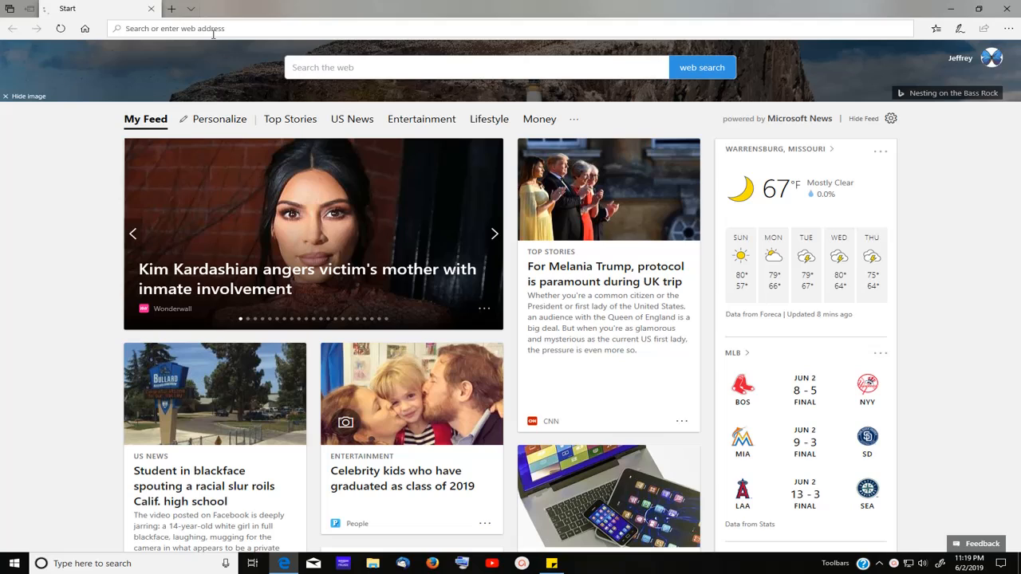
text(visual)
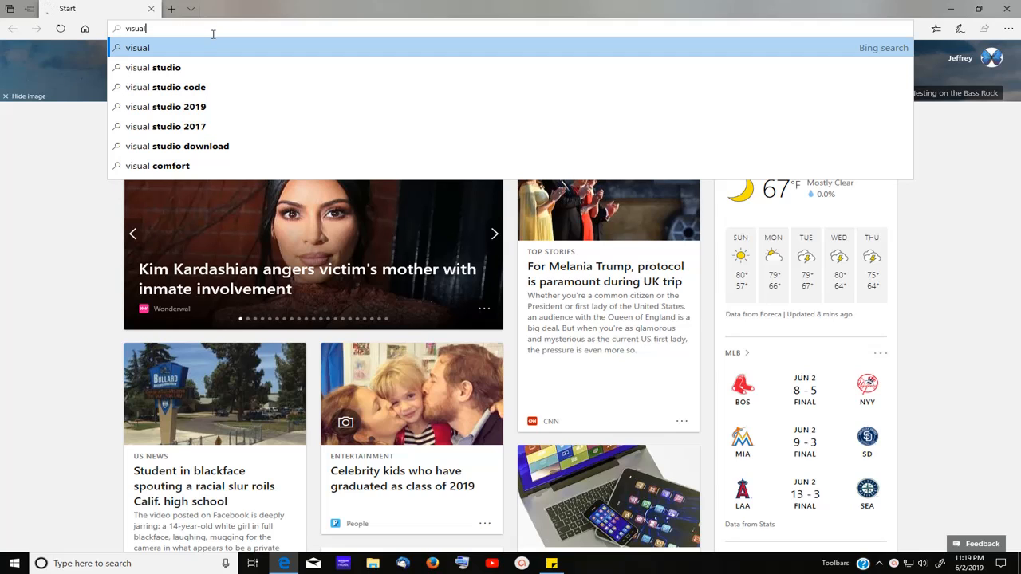
text(studio)
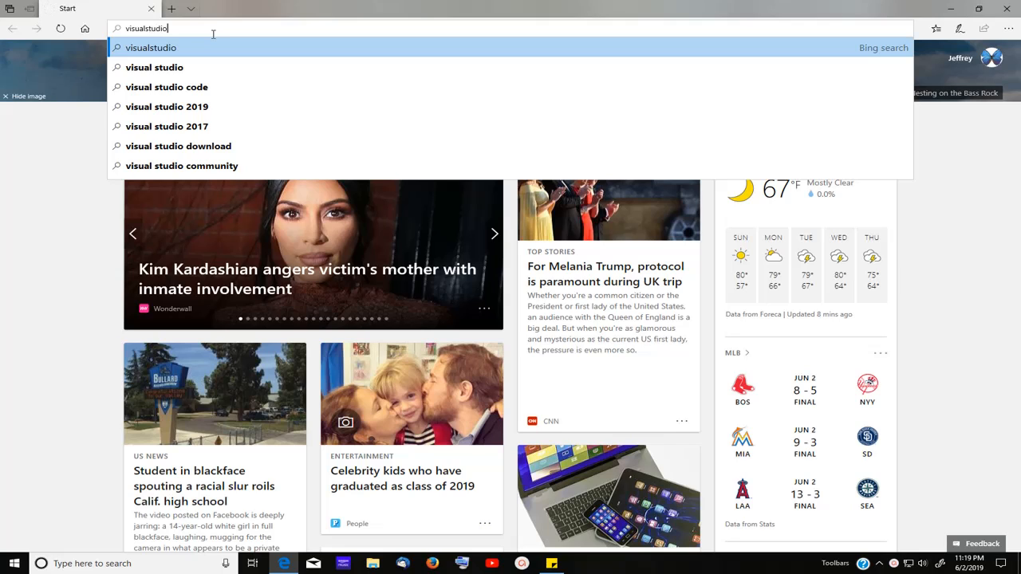
key(Return)
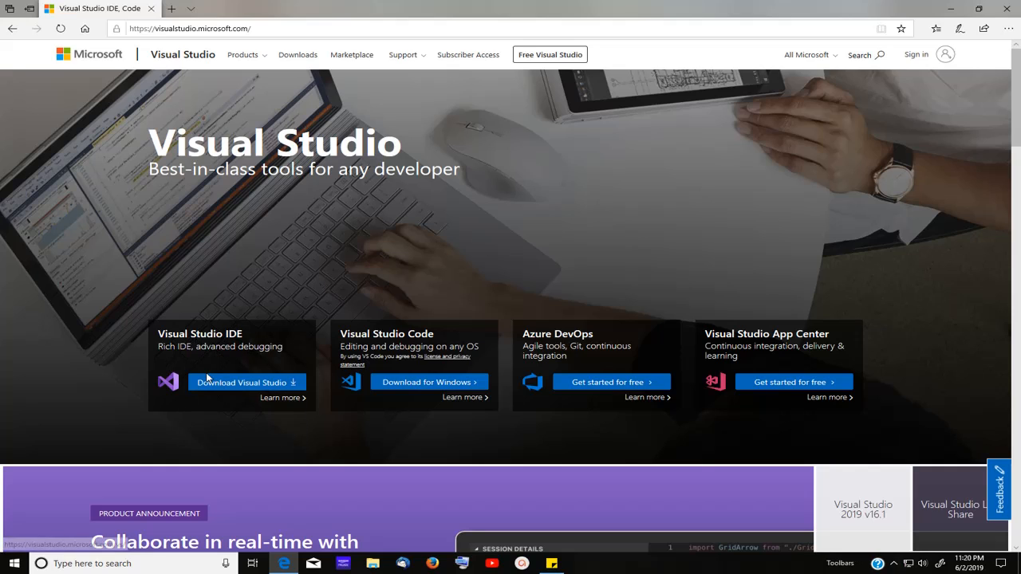
Download the Community 2019 edition of the Visual Studio IDE and run its installer.
mouse_move(238, 386)
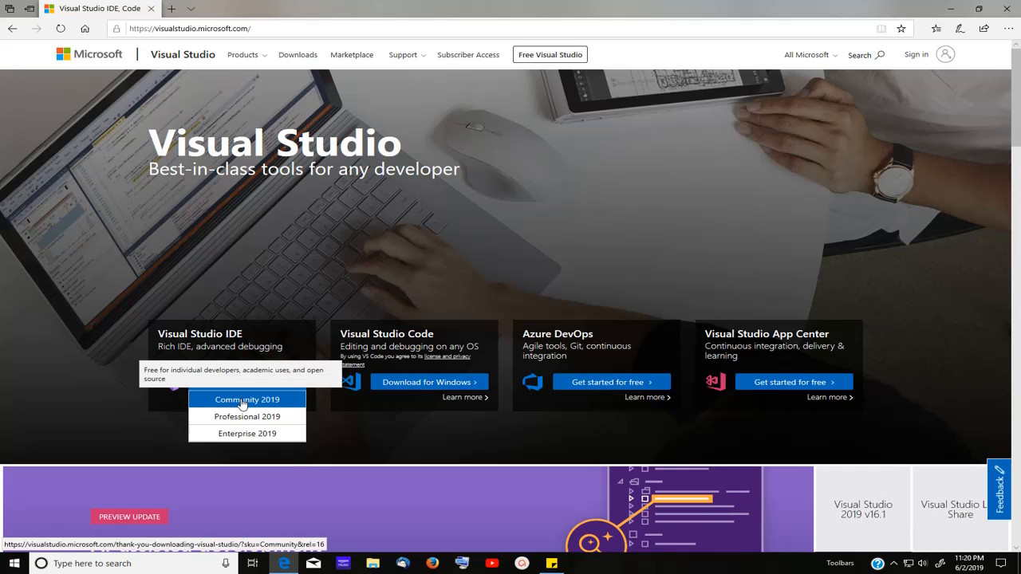
click(242, 402)
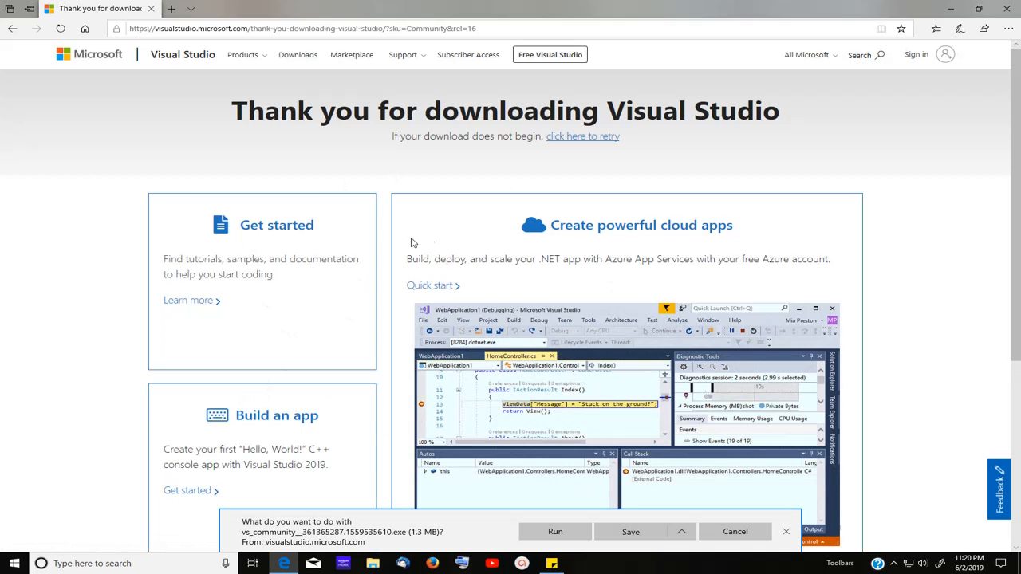
scroll(482, 297, down, 3)
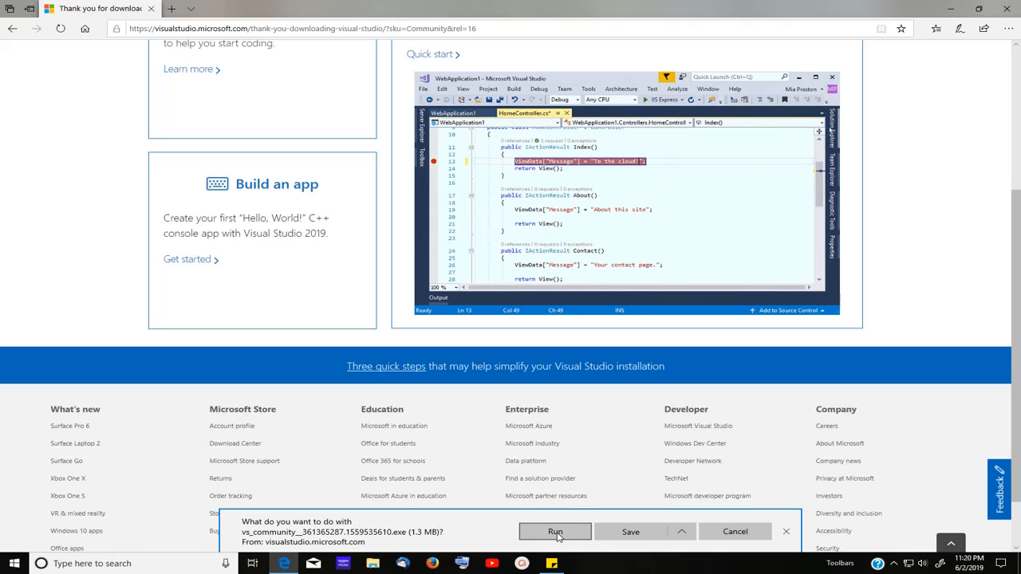
click(556, 532)
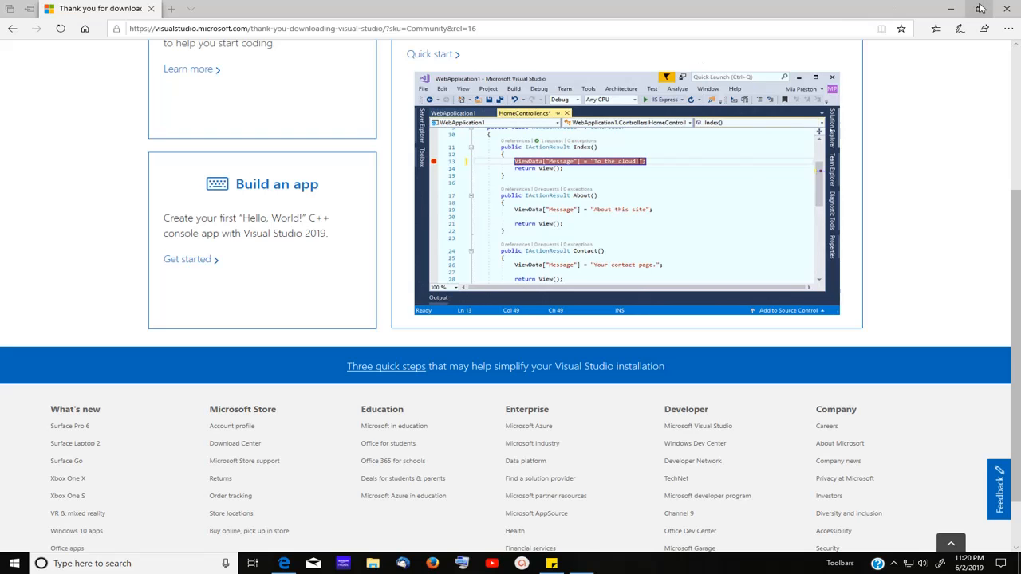
Minimize the browser, switch to the Visual Studio Installer and continue past its privacy and license notice.
click(951, 11)
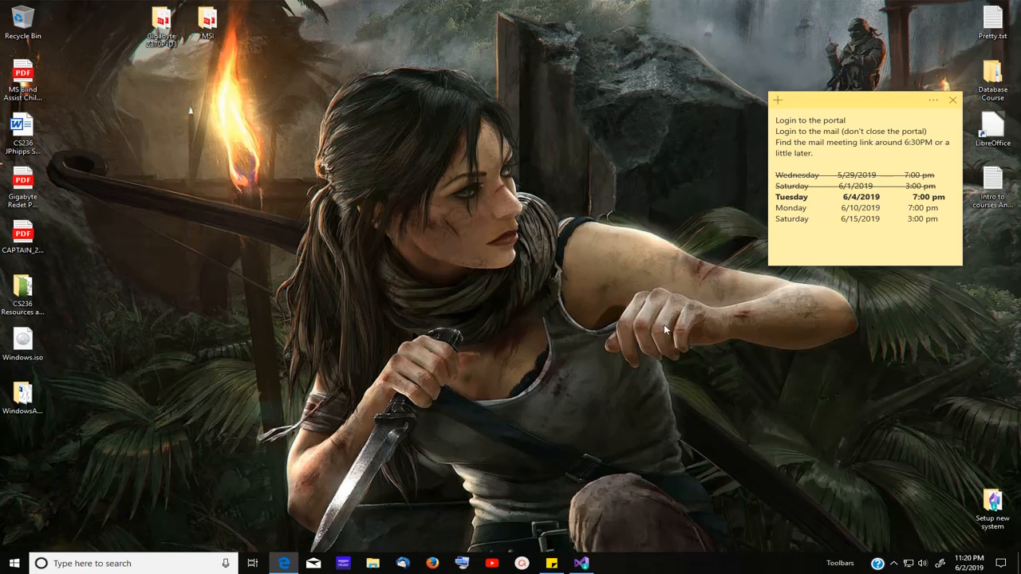
click(581, 563)
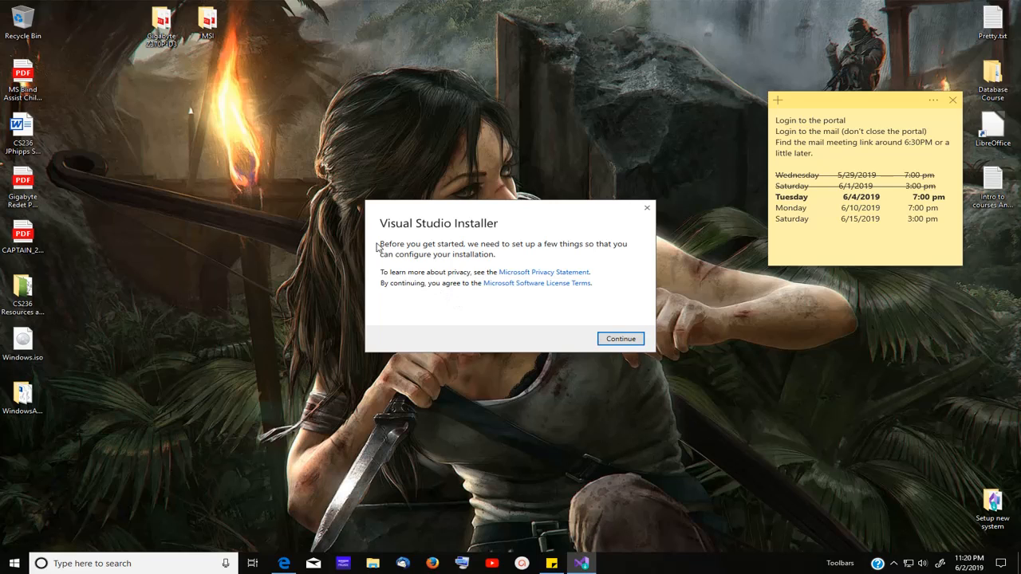
click(628, 342)
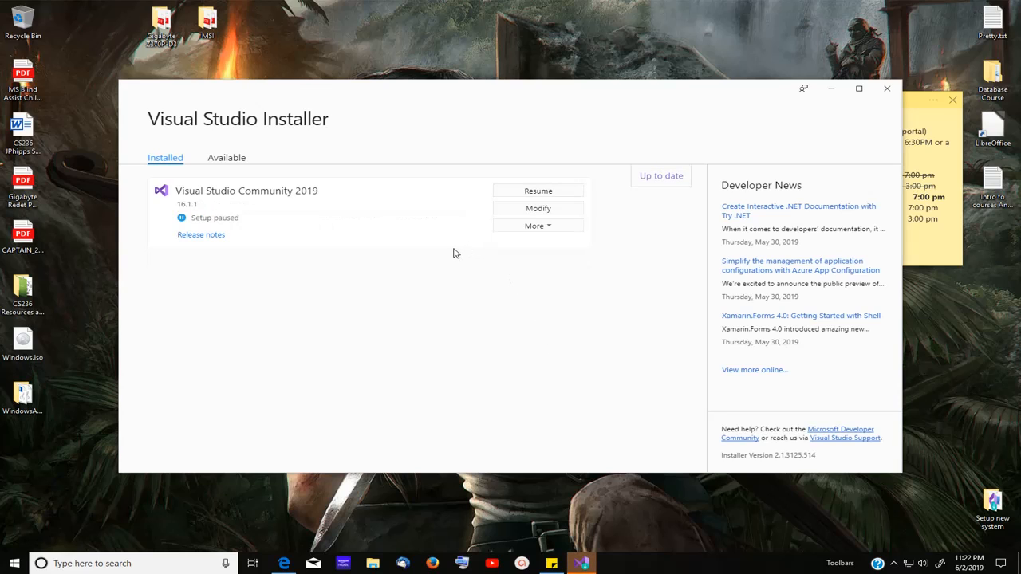
Open the workloads of Visual Studio Community 2019 for modification, select Universal Windows Platform development and clear it again.
click(548, 212)
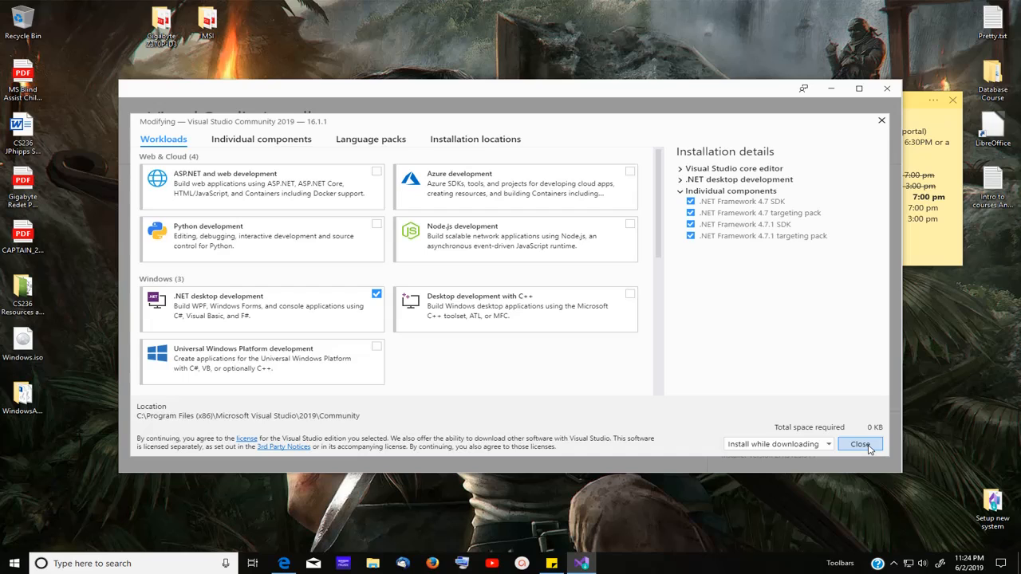
click(377, 349)
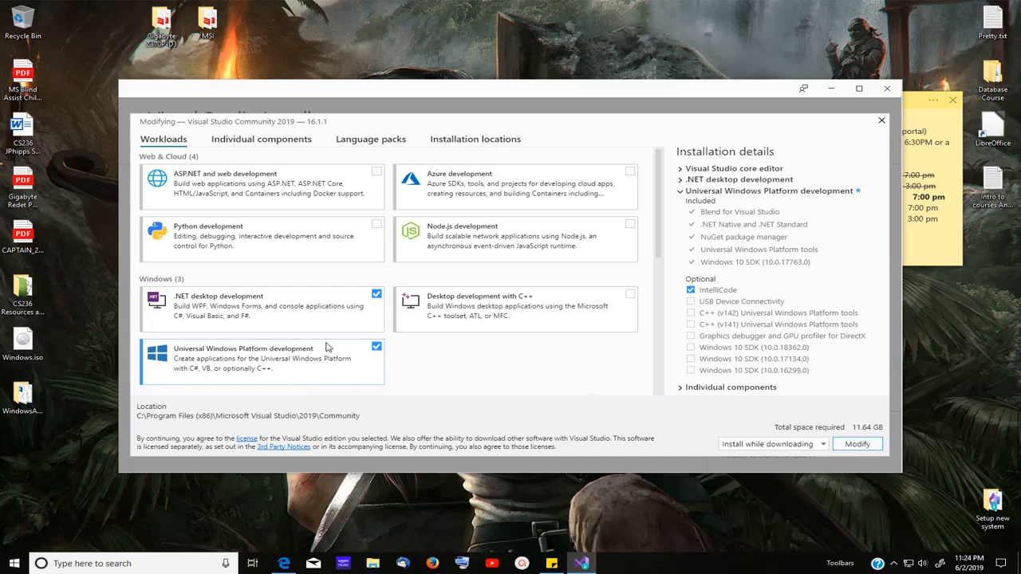
click(376, 348)
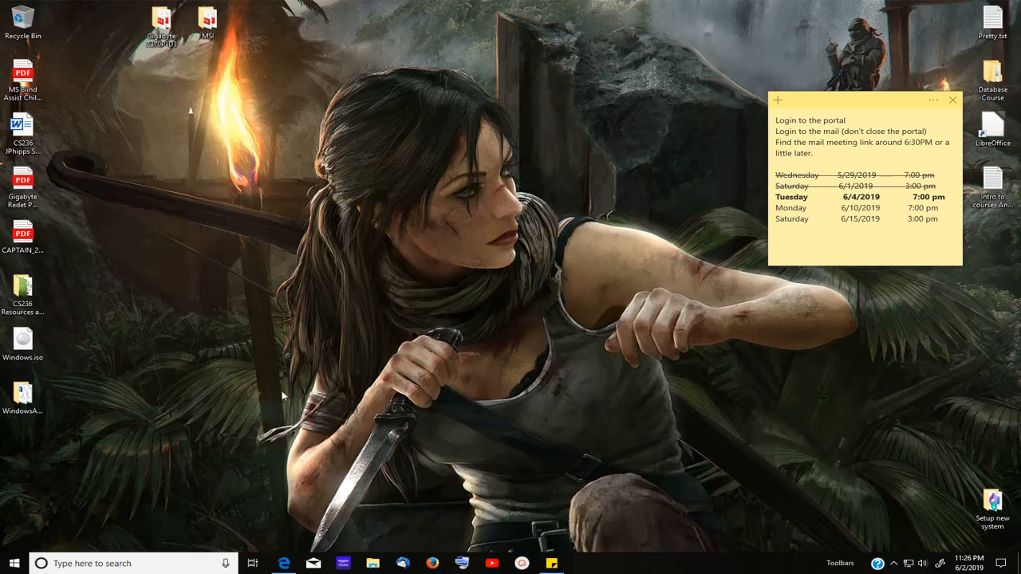
Launch Visual Studio 2019 from the recently added apps in the full app list.
click(16, 561)
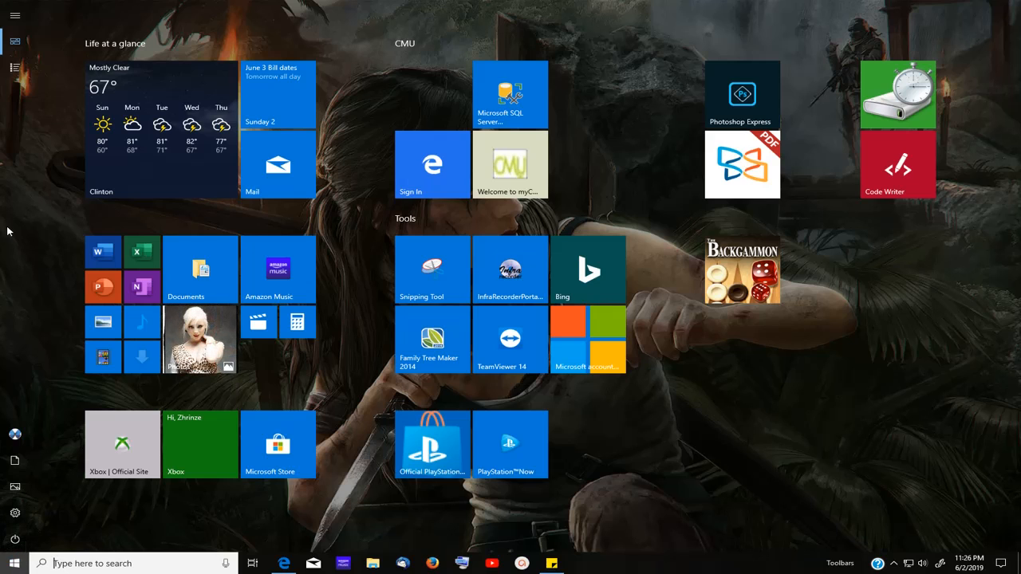
click(16, 71)
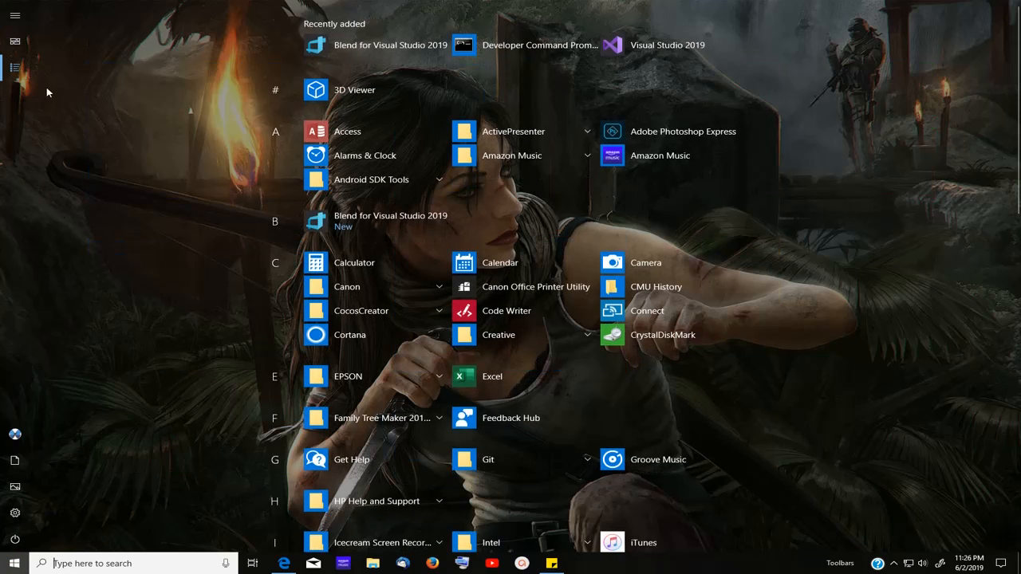
click(667, 53)
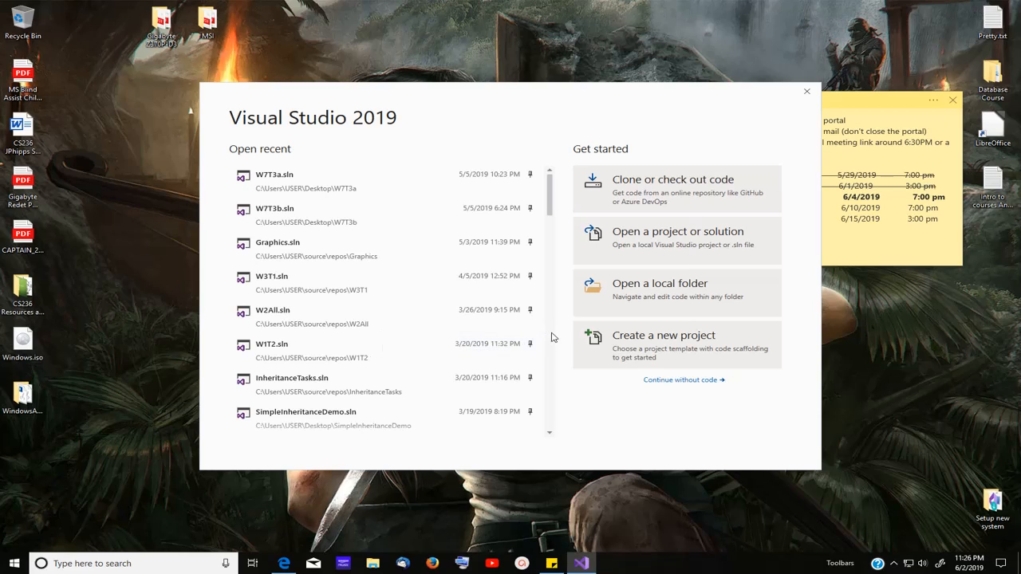
Start a new project, filter the templates to Visual Basic and choose Windows Forms App (.NET Framework).
click(679, 341)
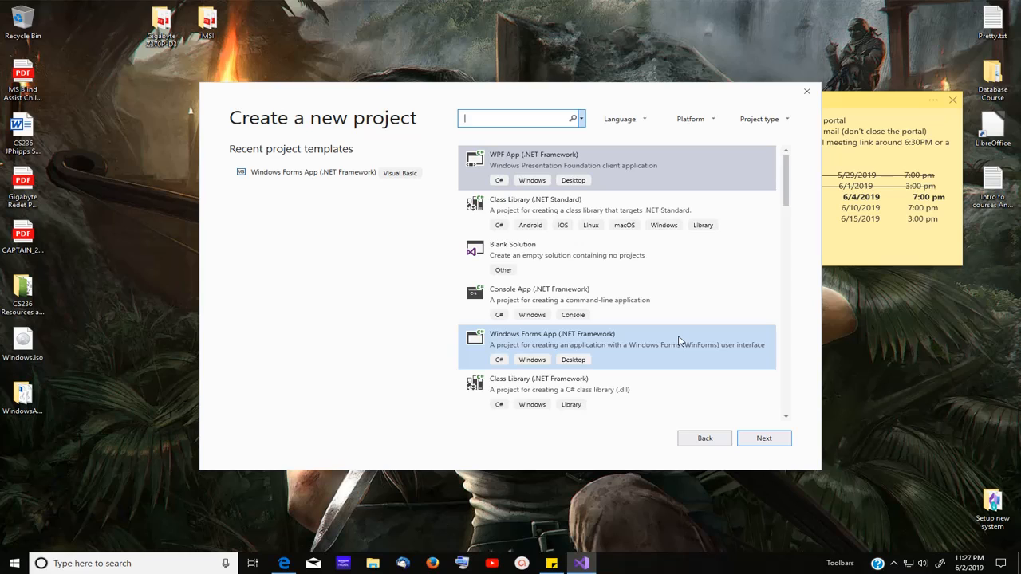
click(644, 119)
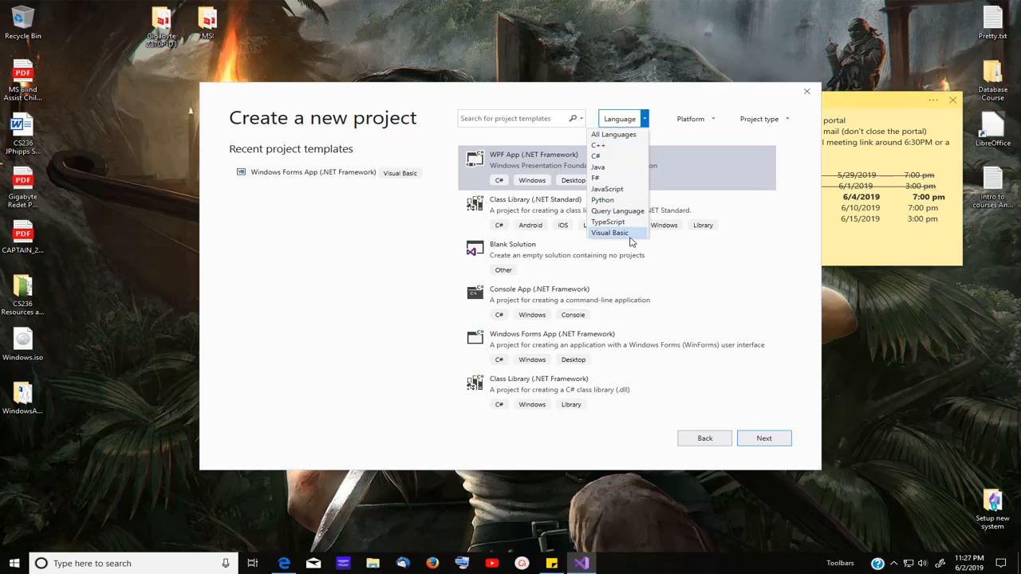
click(611, 233)
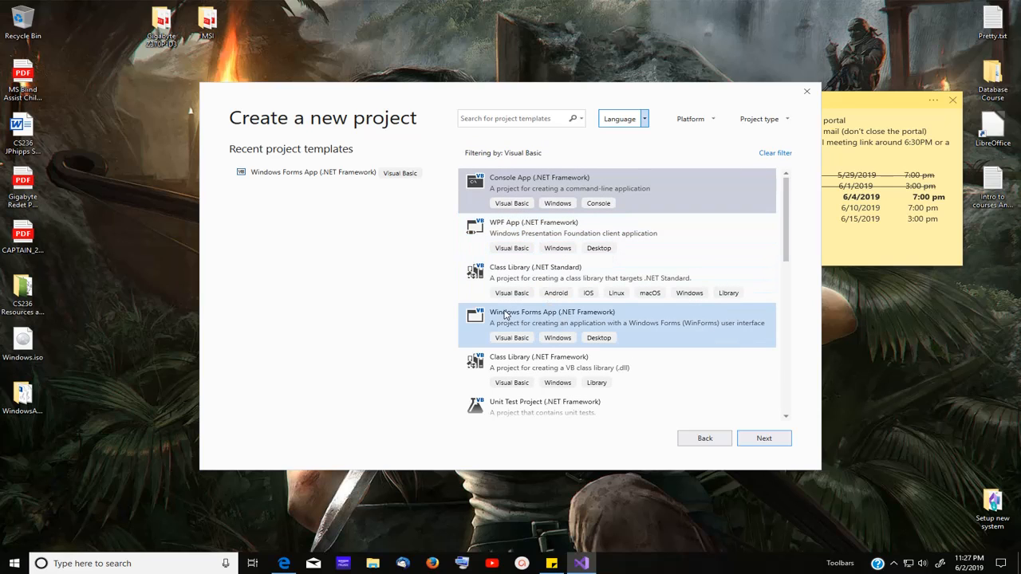
click(581, 322)
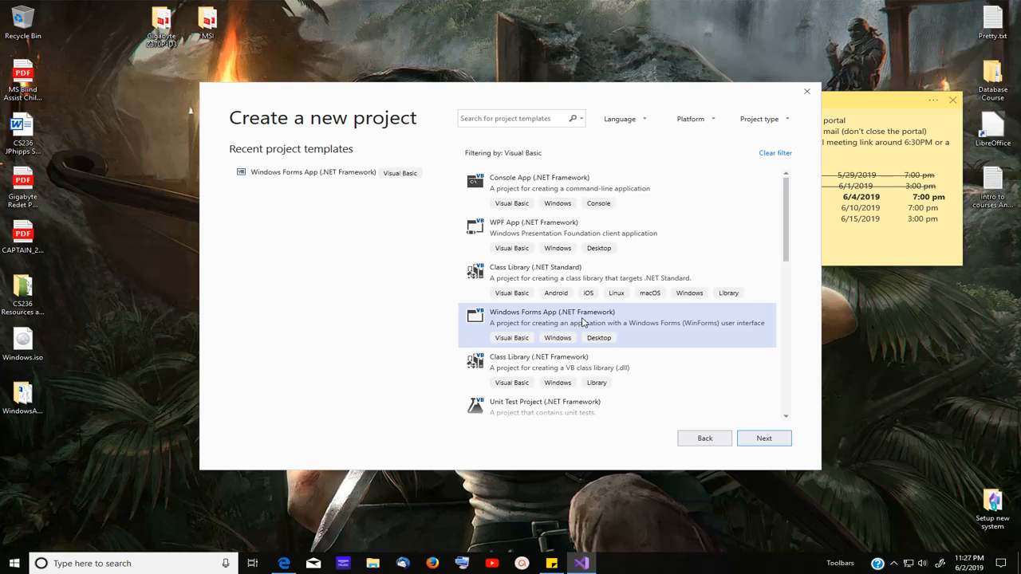
click(780, 441)
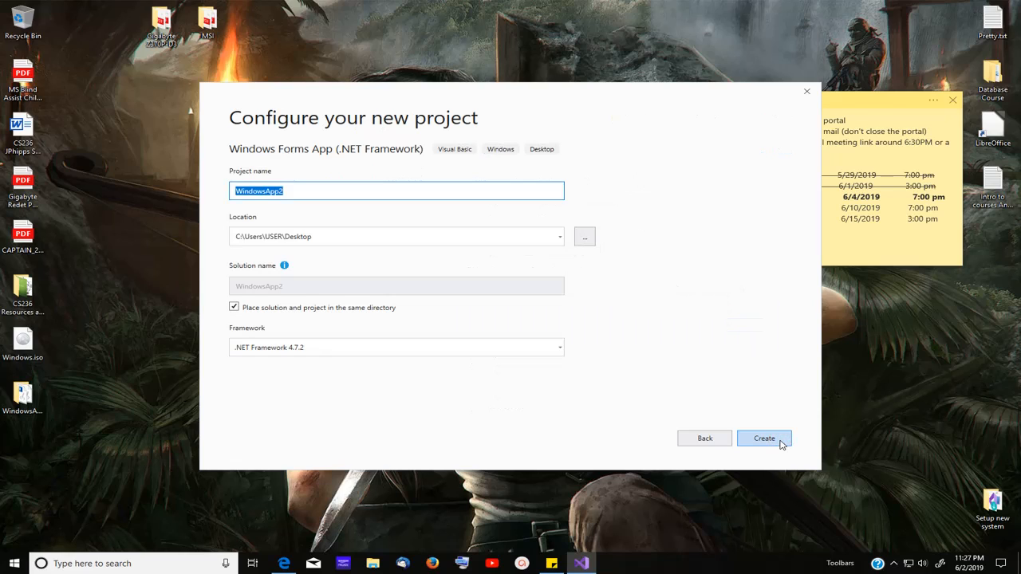
Replace the default project name with Wk1T1 followed directly by the student's surname.
click(293, 192)
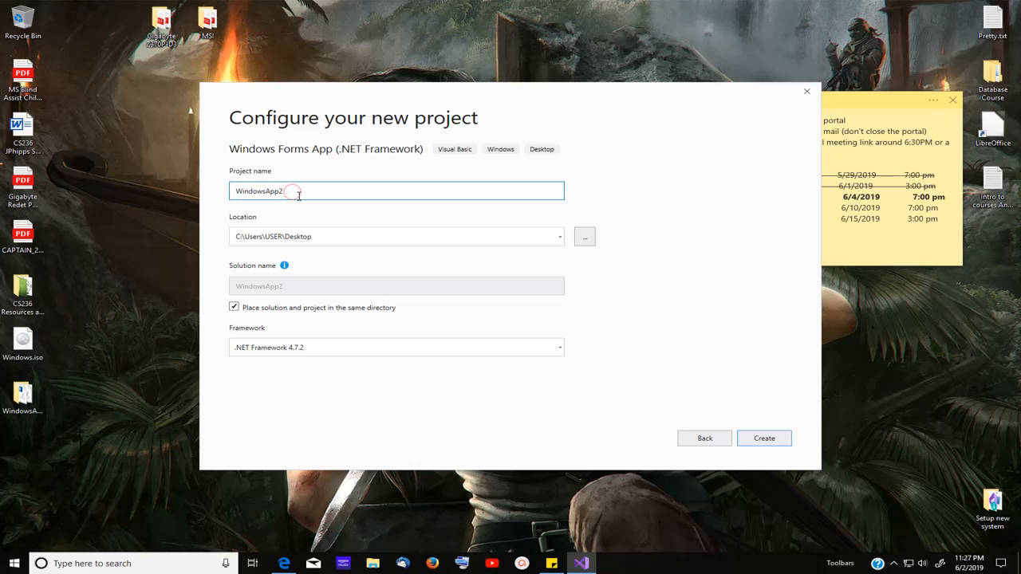
key(BackSpace)
key(BackSpace)
key(BackSpace)
key(BackSpace)
key(BackSpace)
key(BackSpace)
key(BackSpace)
key(BackSpace)
key(BackSpace)
key(BackSpace)
key(BackSpace)
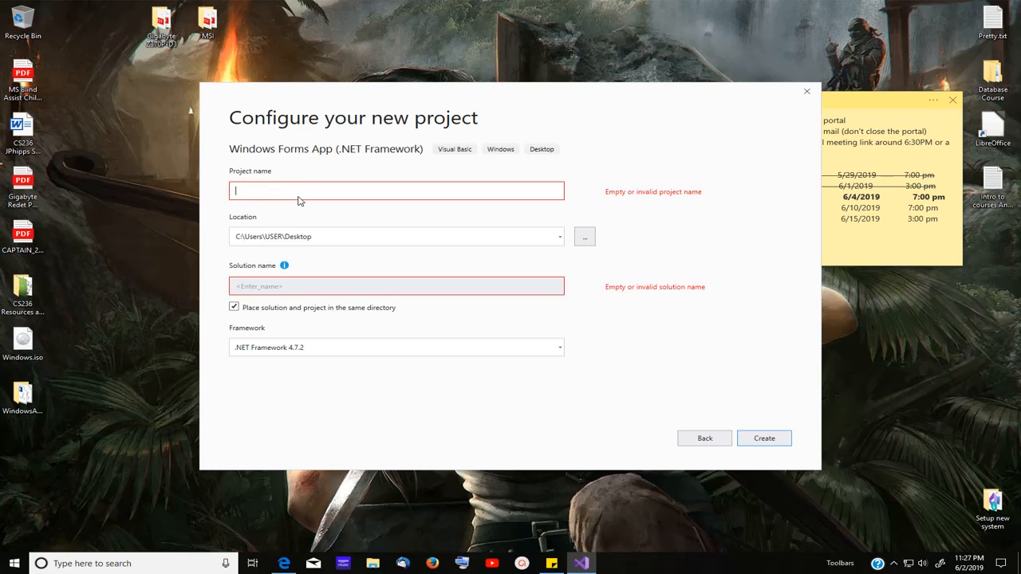
text(W)
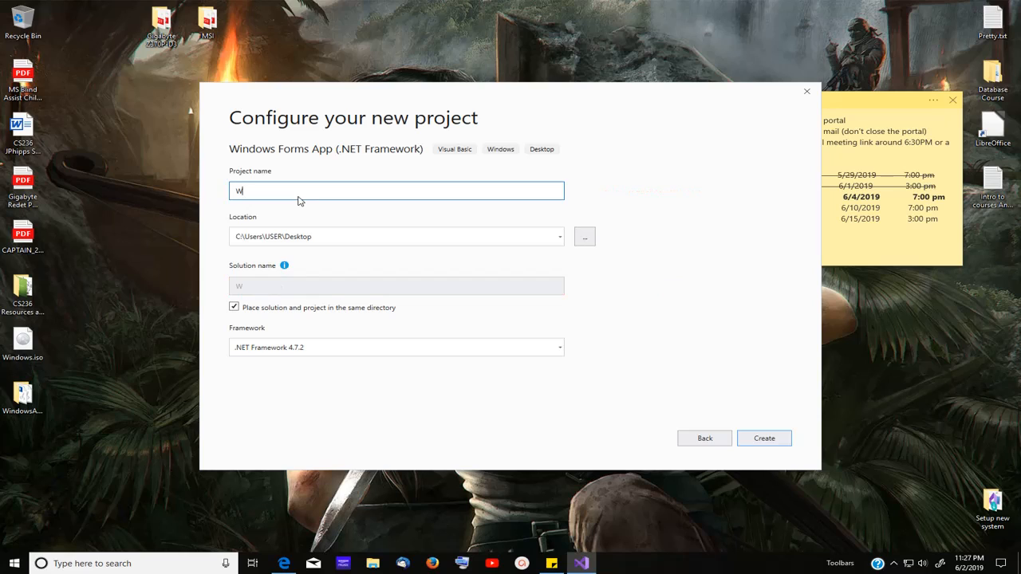
text(k1)
text(T1Phipps)
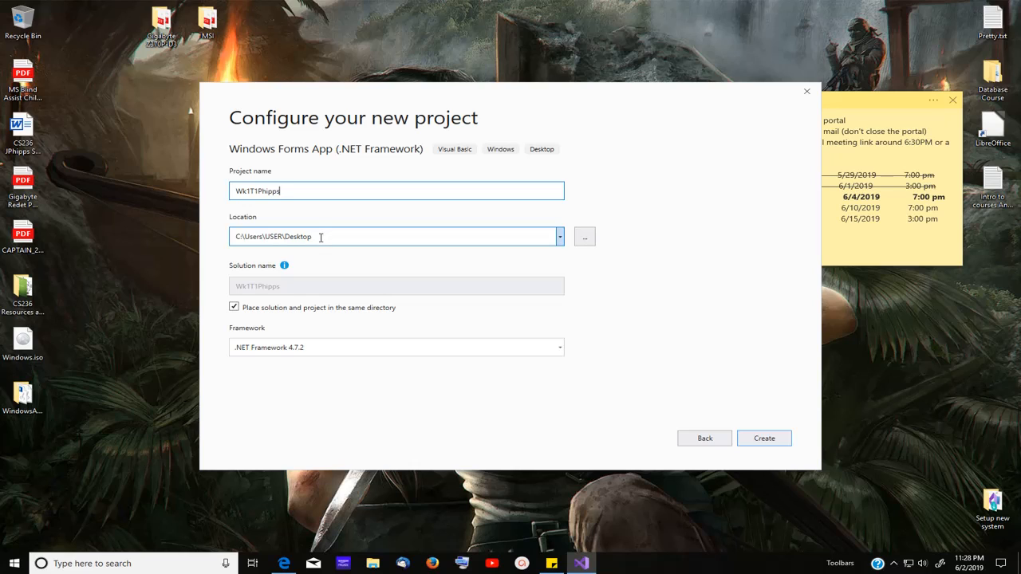
Browse to the Desktop folder as the project location and create the project.
click(561, 238)
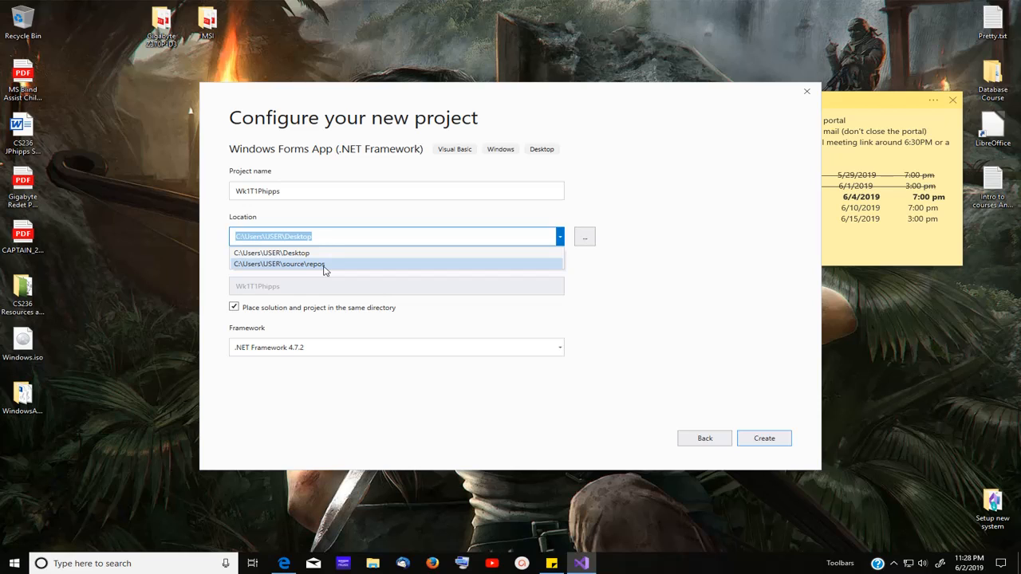
click(586, 240)
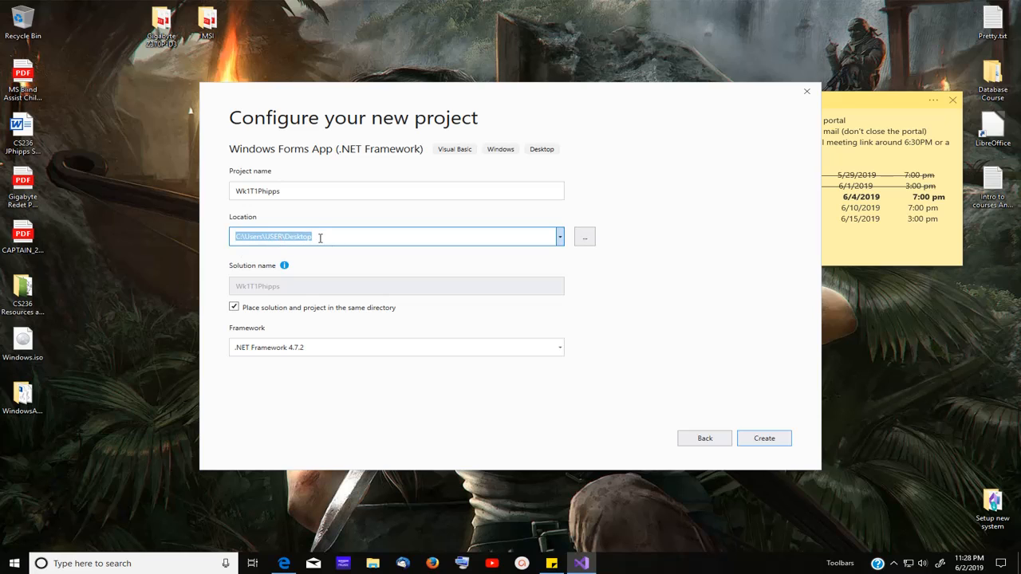
click(583, 237)
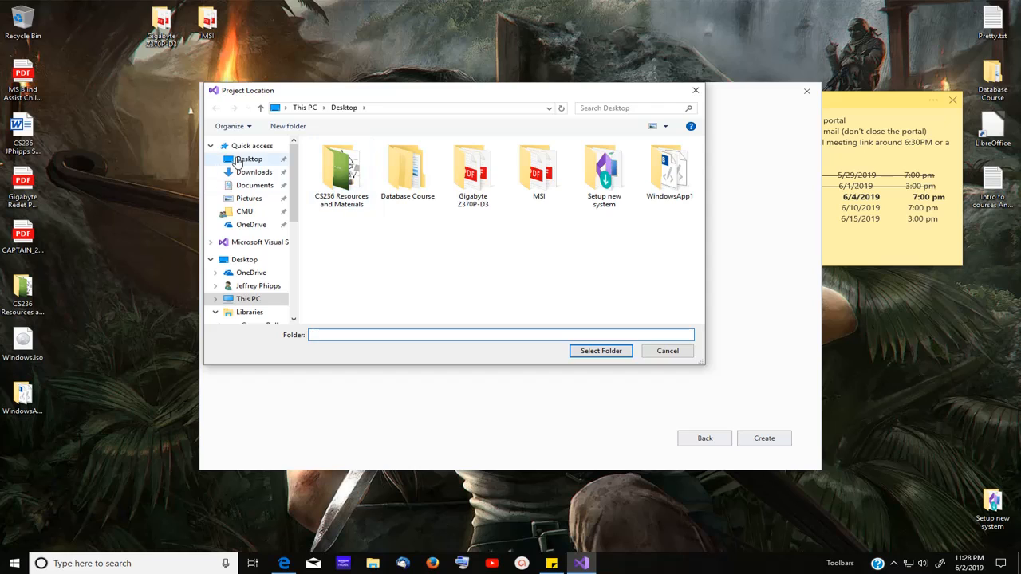
click(246, 162)
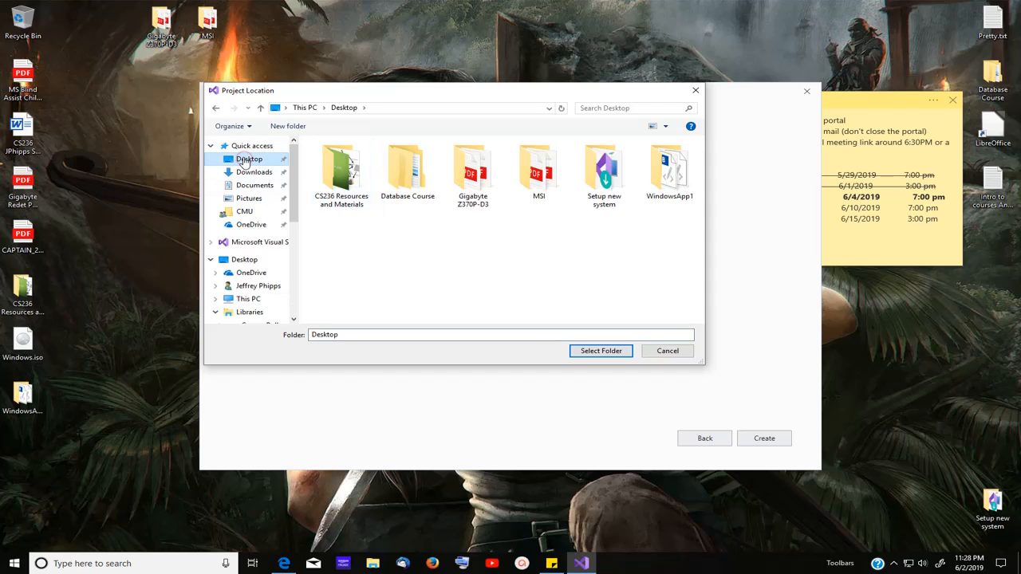
click(611, 353)
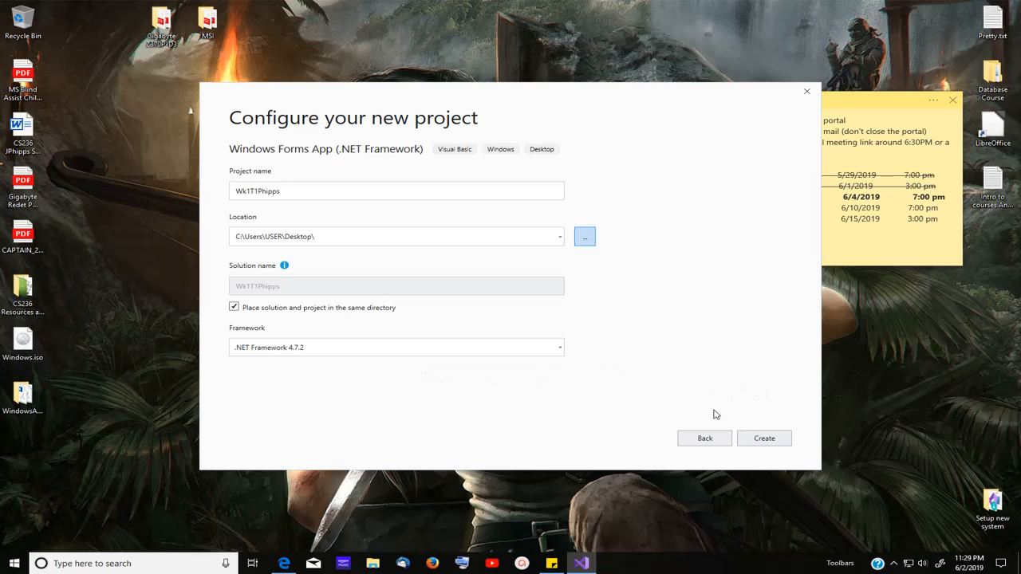
click(772, 442)
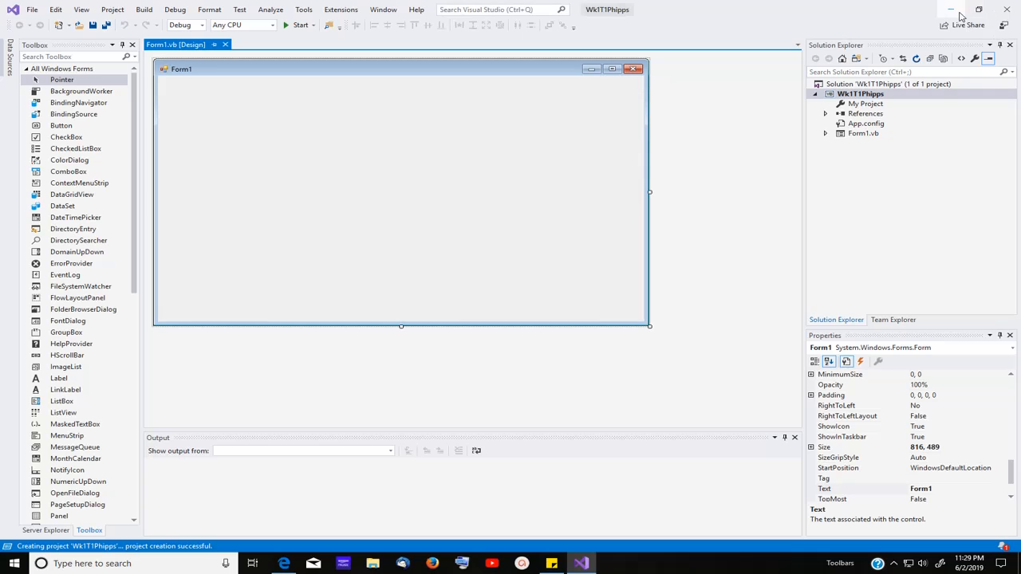
Check the Windows desktop for the new project's folder and return to Visual Studio.
click(954, 9)
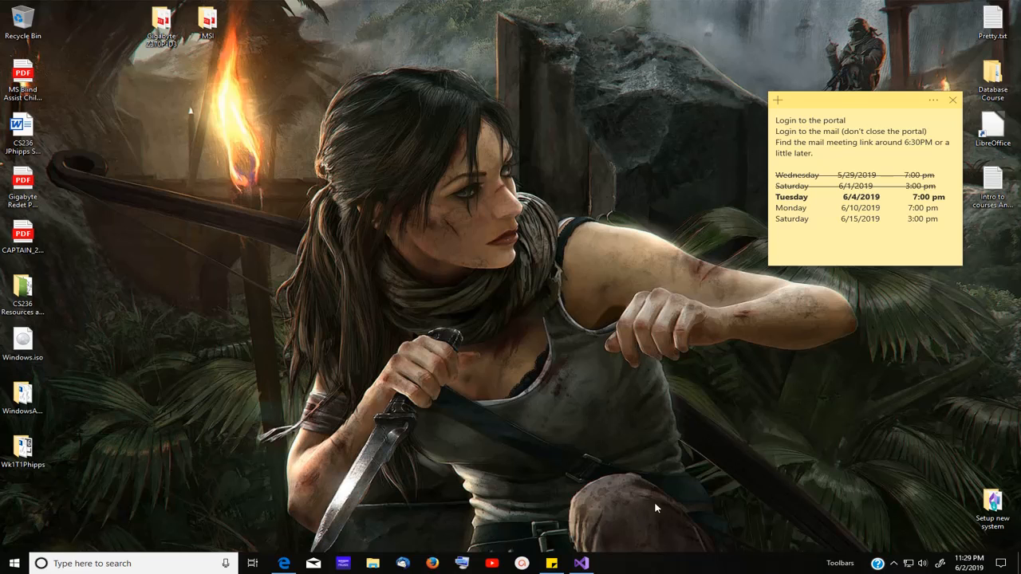
click(583, 564)
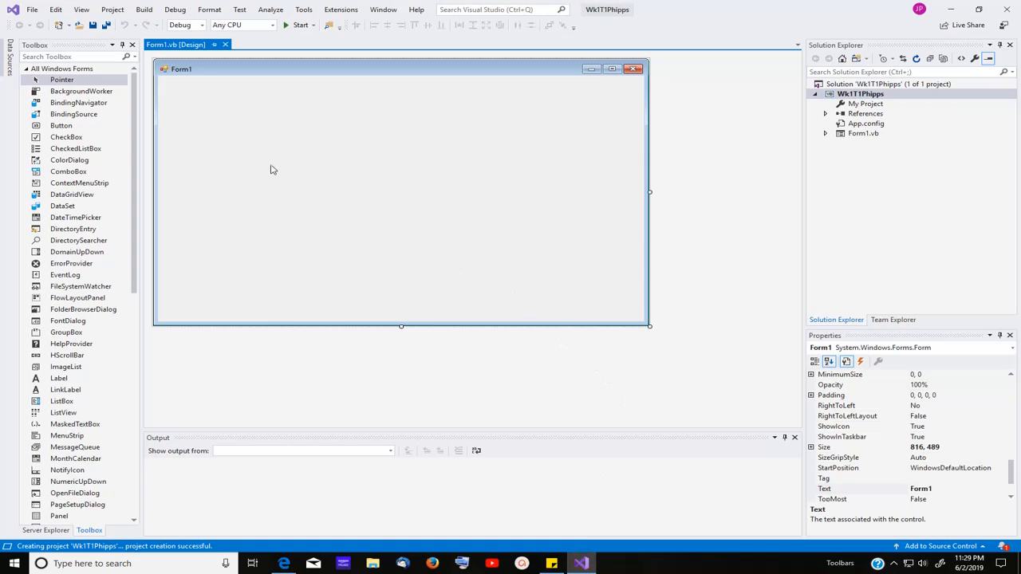
Unpin the Toolbox so that it auto-hides beside the form designer.
click(123, 45)
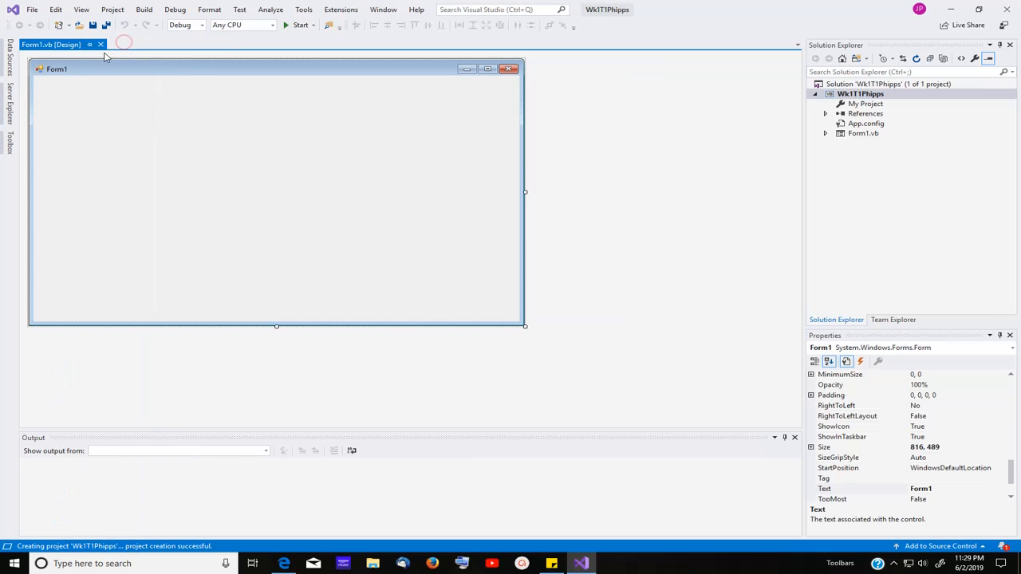
Reopen the auto-hidden Toolbox and pin it beside the form designer.
click(10, 143)
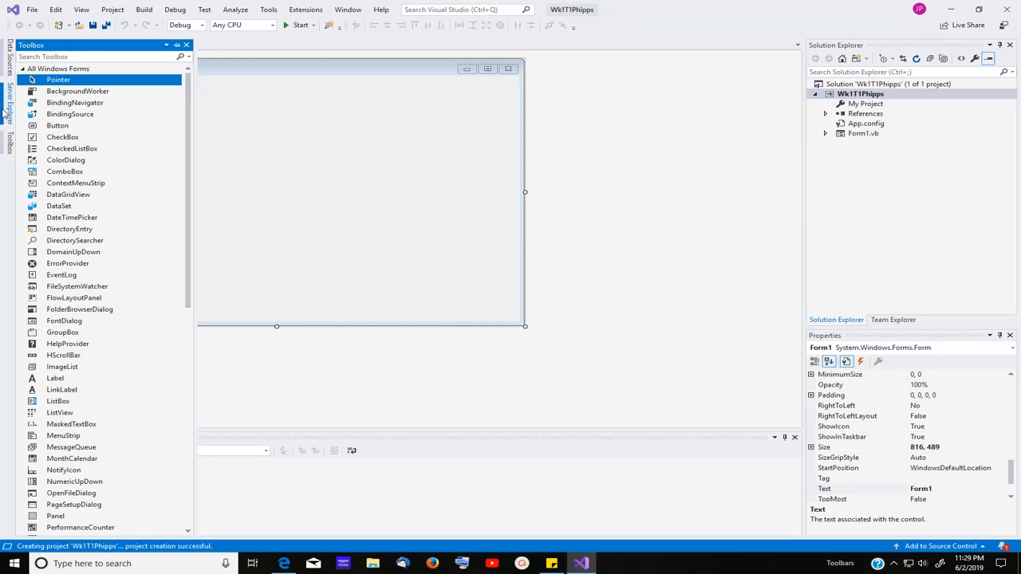
click(178, 45)
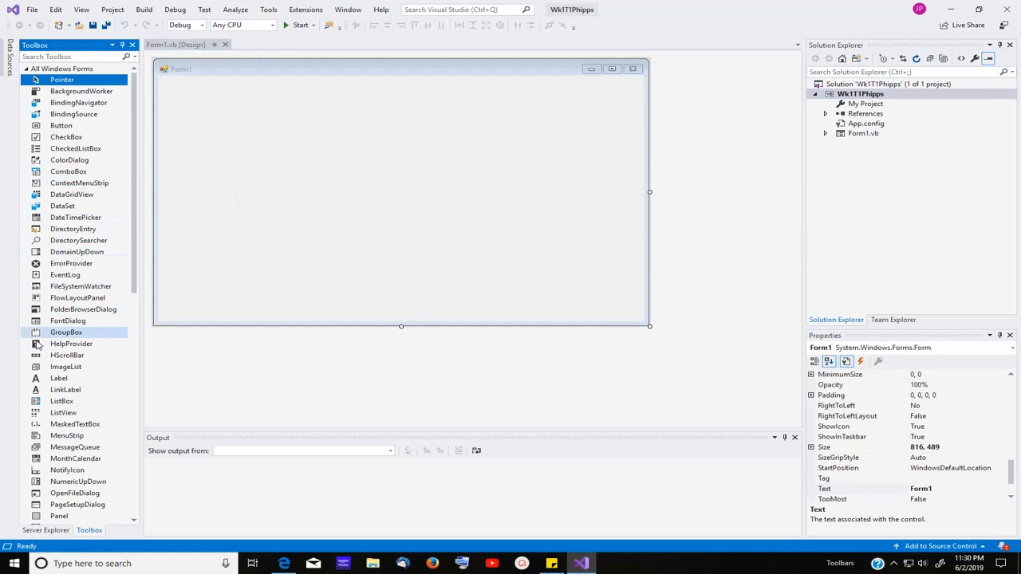
Place a Label near the form's upper-left corner at about 13, 13 and a Button directly beneath it at about 13, 30.
click(57, 378)
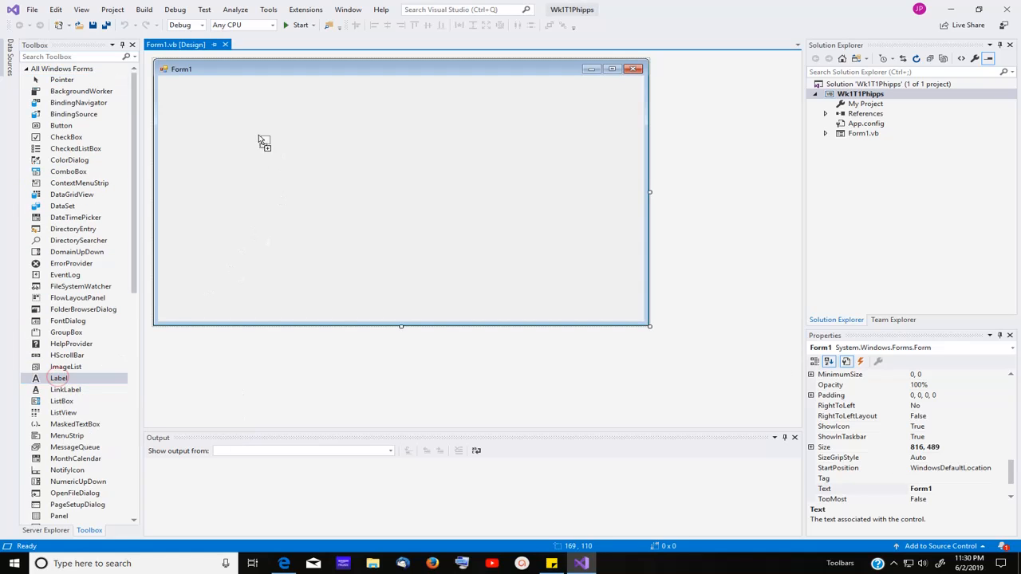
click(165, 83)
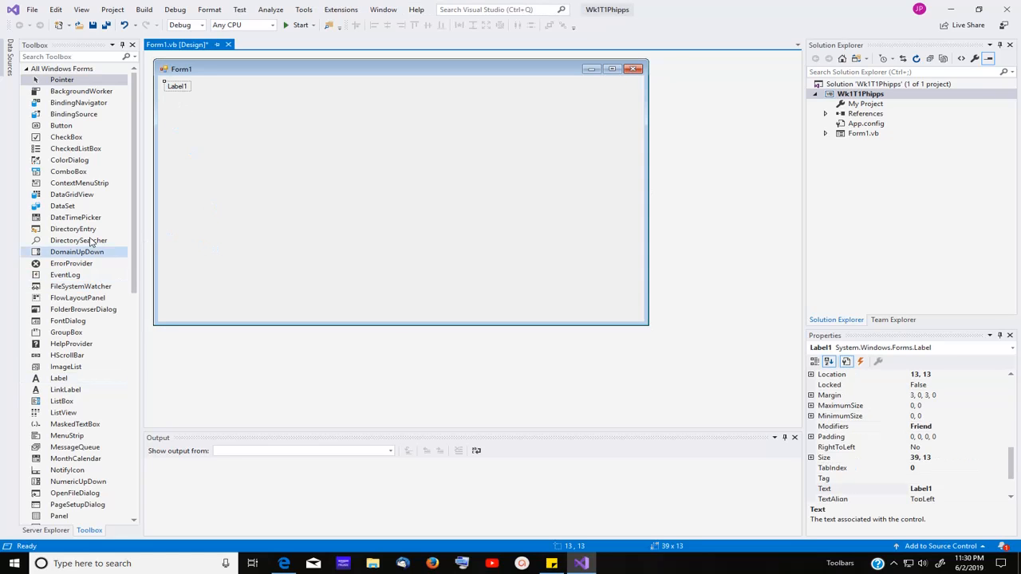
click(68, 127)
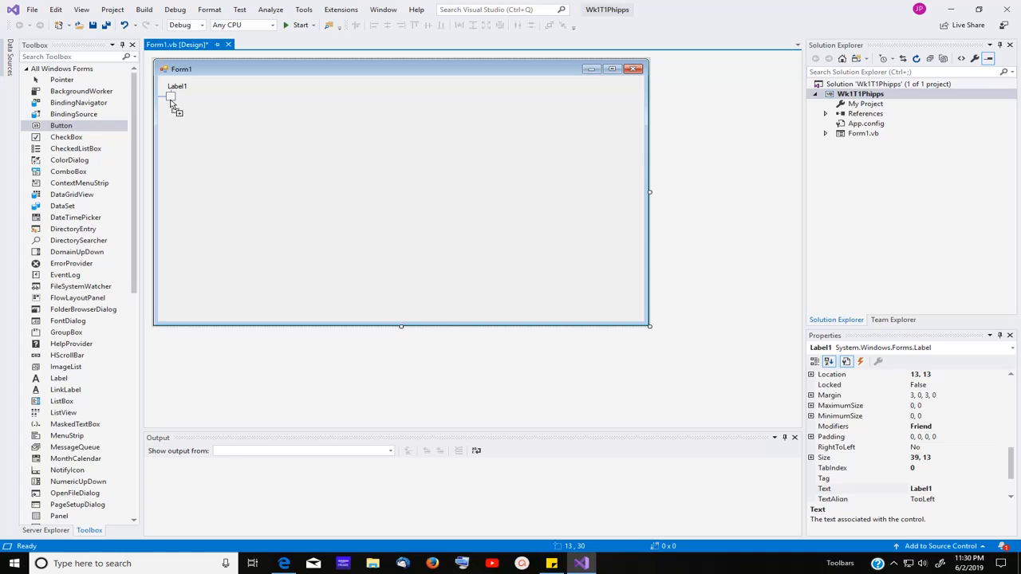
click(170, 102)
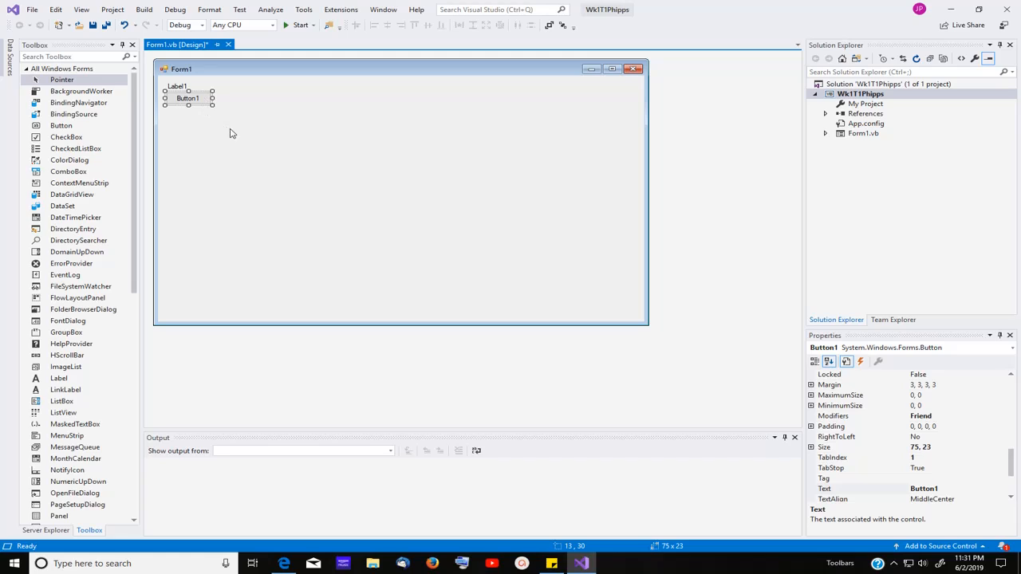
Set the label's Text property to xxxxxx.
click(183, 87)
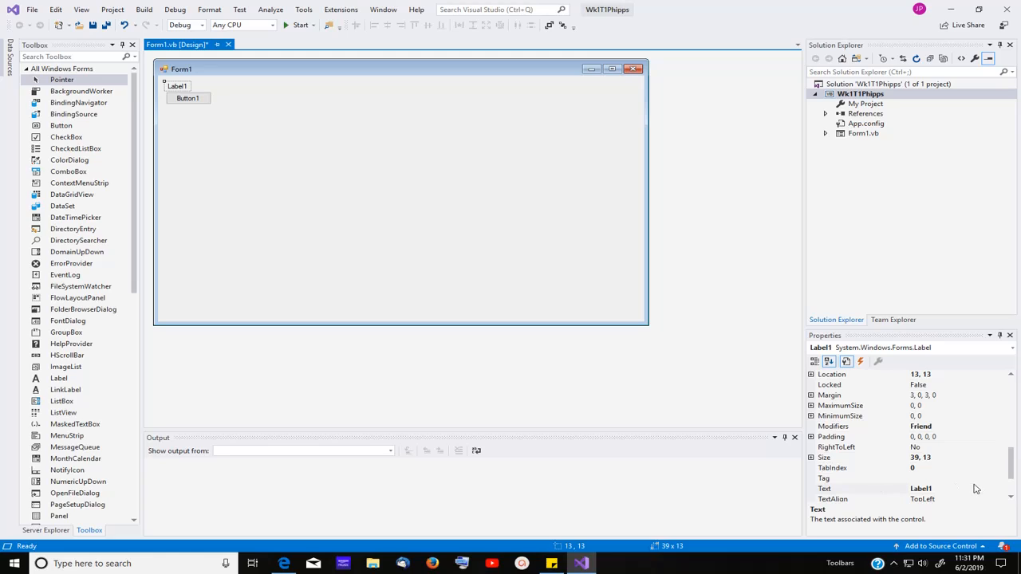
click(941, 493)
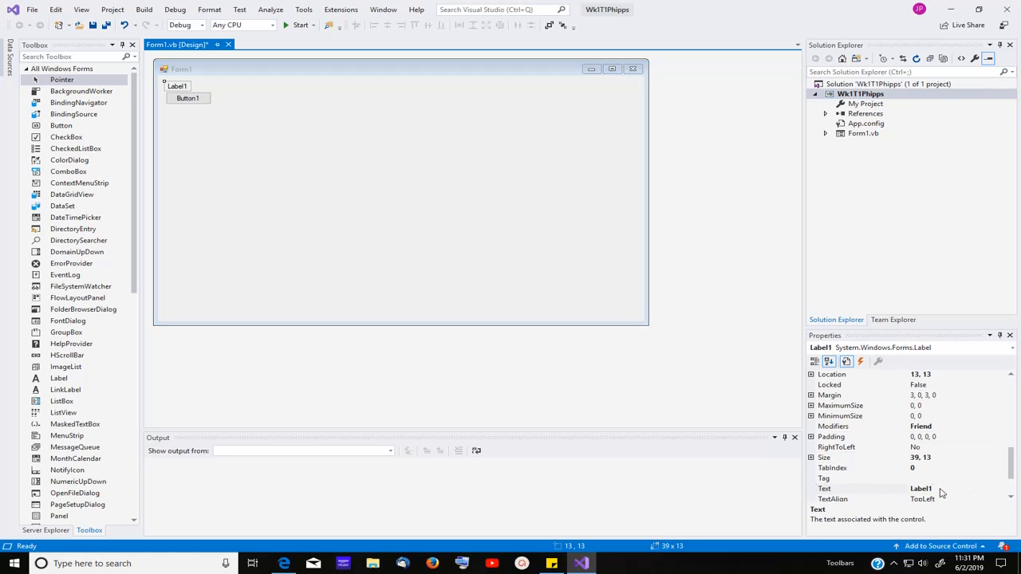
key(BackSpace)
key(BackSpace)
key(BackSpace)
key(BackSpace)
key(BackSpace)
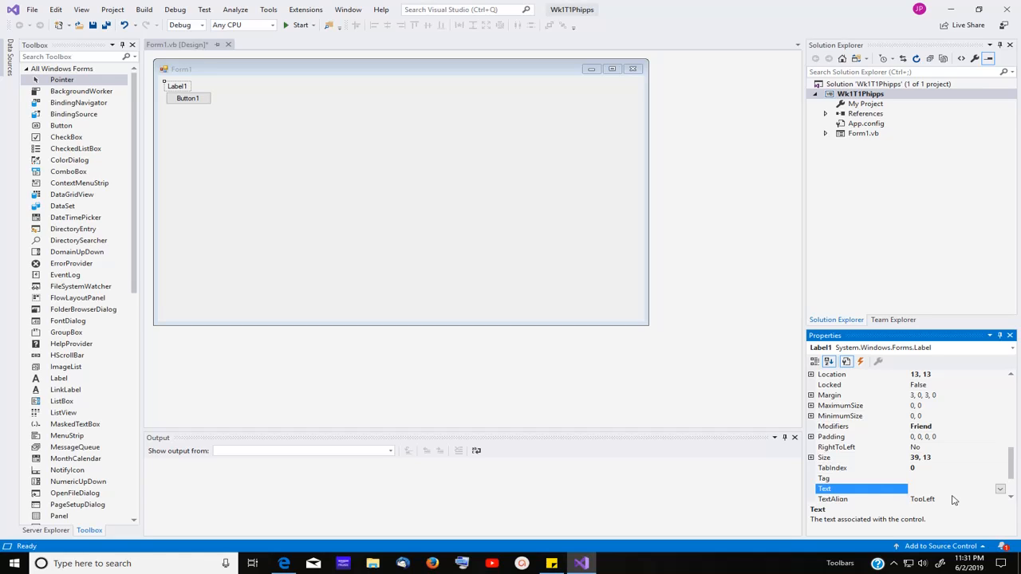
text(xxxxxx)
key(Return)
Set the label's Name property to LabelJobDone.
scroll(918, 467, up, 6)
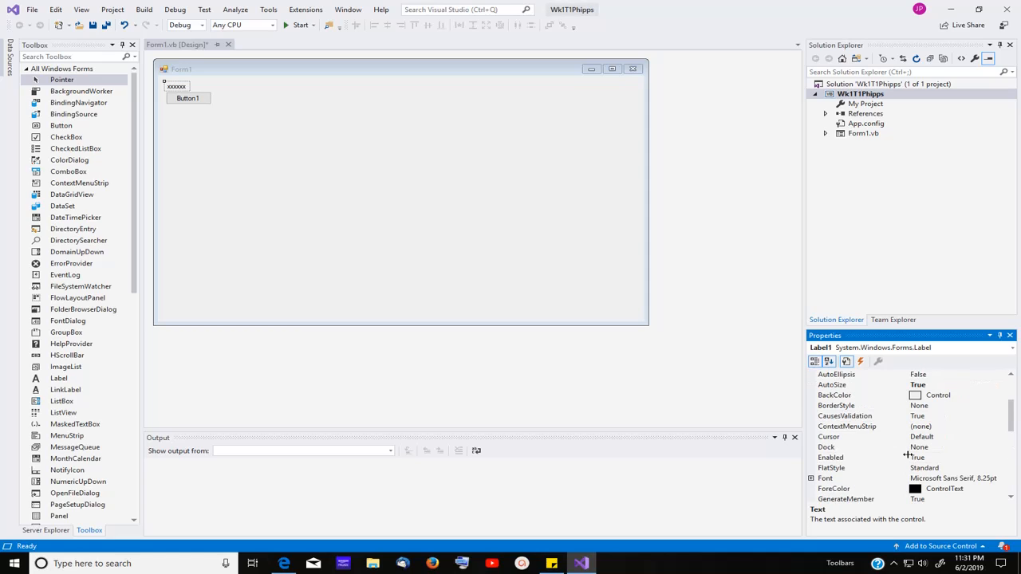
scroll(908, 455, up, 3)
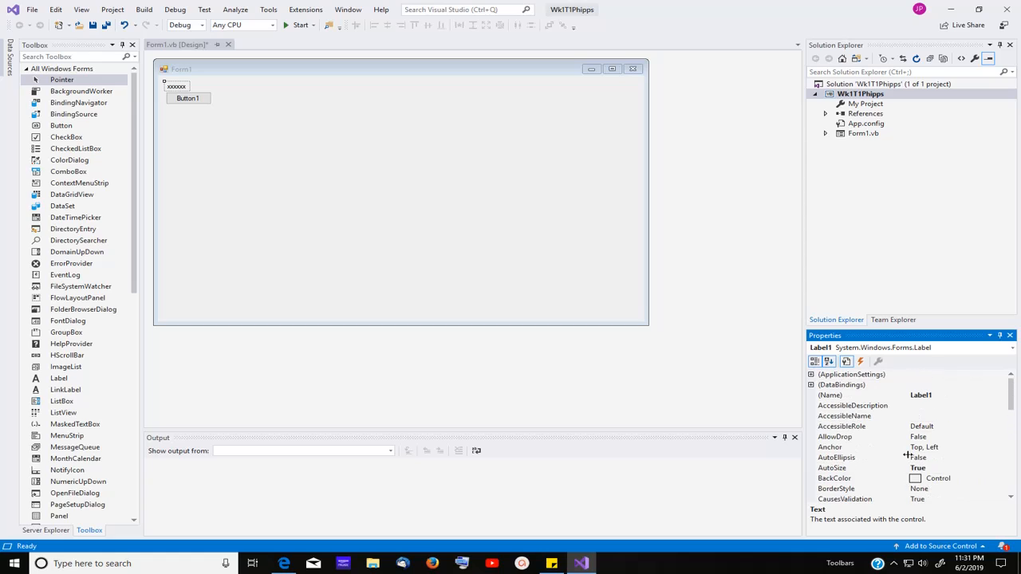
click(937, 396)
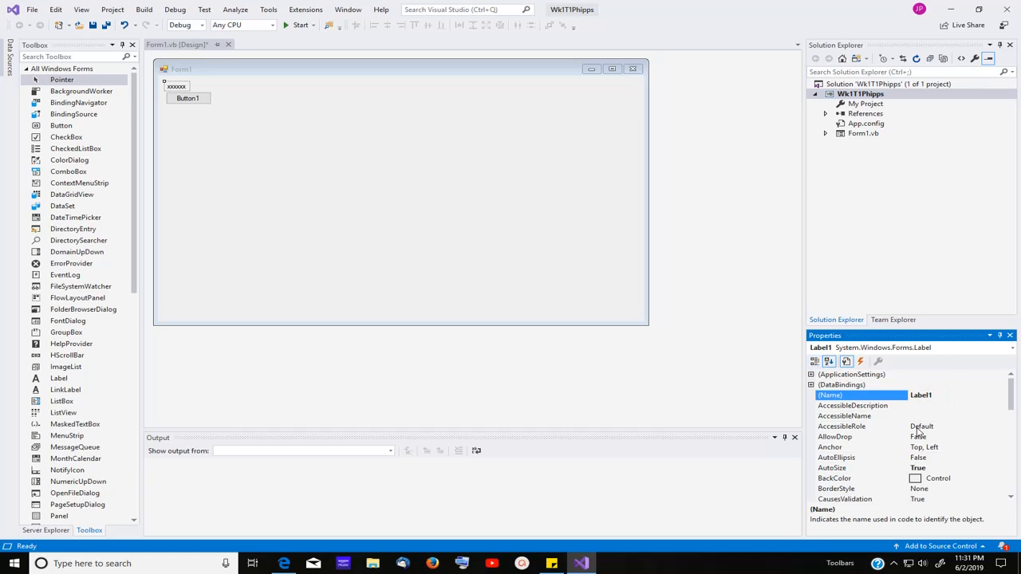
key(BackSpace)
key(BackSpace)
key(BackSpace)
key(BackSpace)
key(BackSpace)
key(BackSpace)
text(lbl)
key(BackSpace)
key(BackSpace)
key(BackSpace)
text(Label)
text(JobDone)
Set the button's Name property to ButtonJobDone.
click(196, 98)
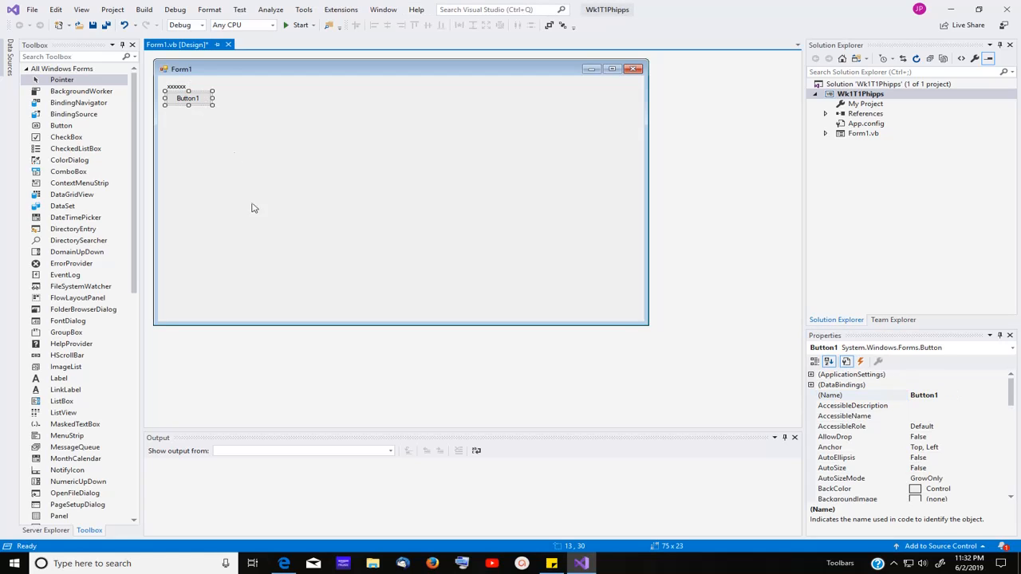
click(943, 397)
key(BackSpace)
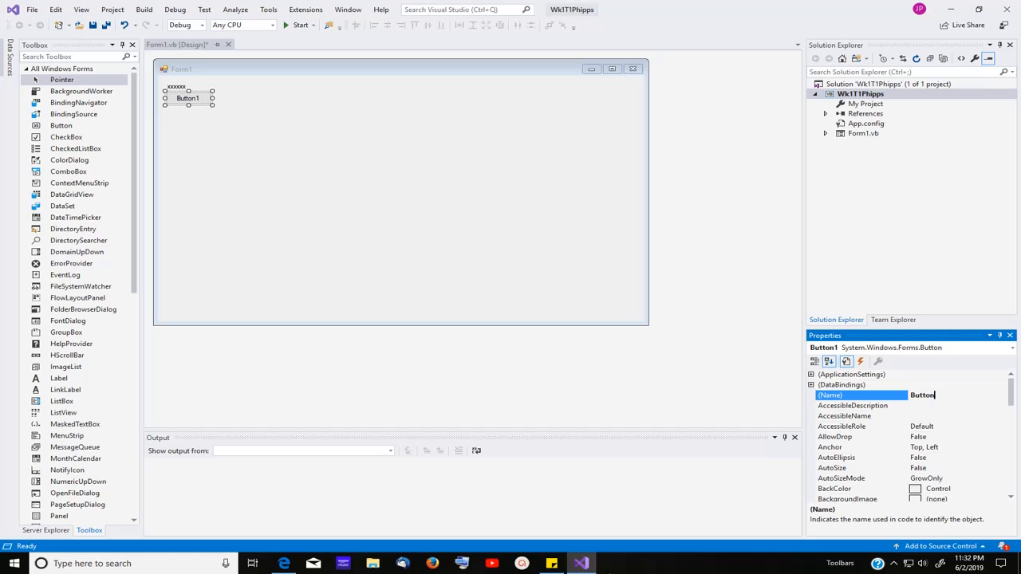
text(JobDone)
key(Return)
Set the button's Text property to "Do the Job".
scroll(878, 415, down, 10)
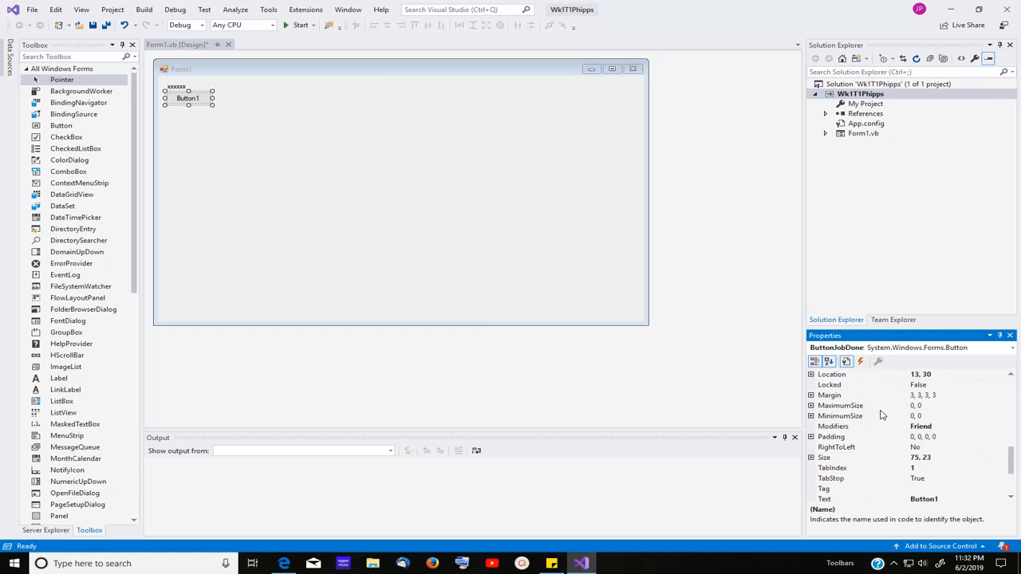
scroll(881, 415, down, 3)
click(954, 417)
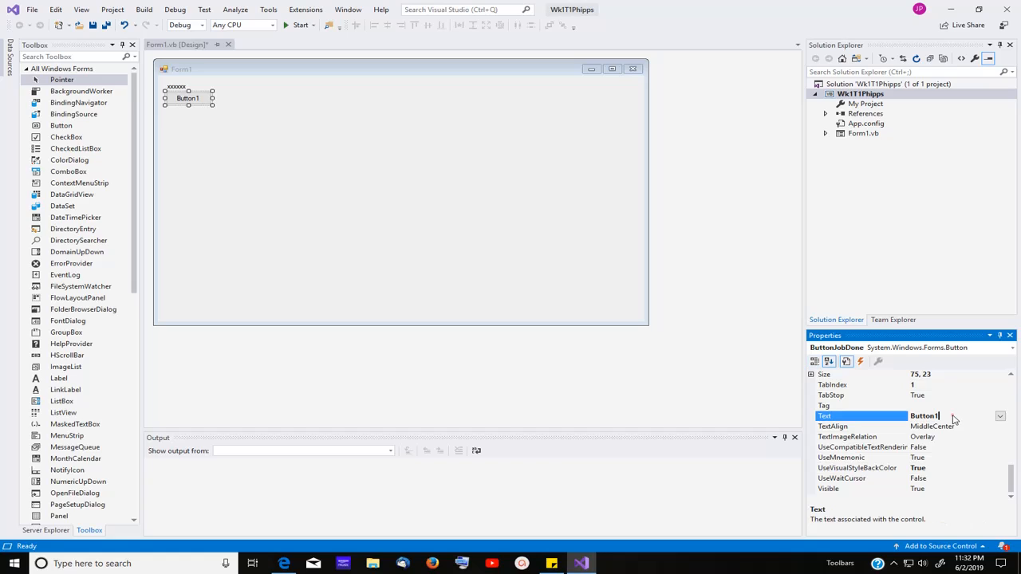
key(BackSpace)
key(BackSpace)
key(BackSpace)
key(BackSpace)
key(BackSpace)
key(BackSpace)
key(BackSpace)
text(Do the Job)
key(Return)
Create the Click event handler for the "Do the Job" button in the form's code.
click(198, 99)
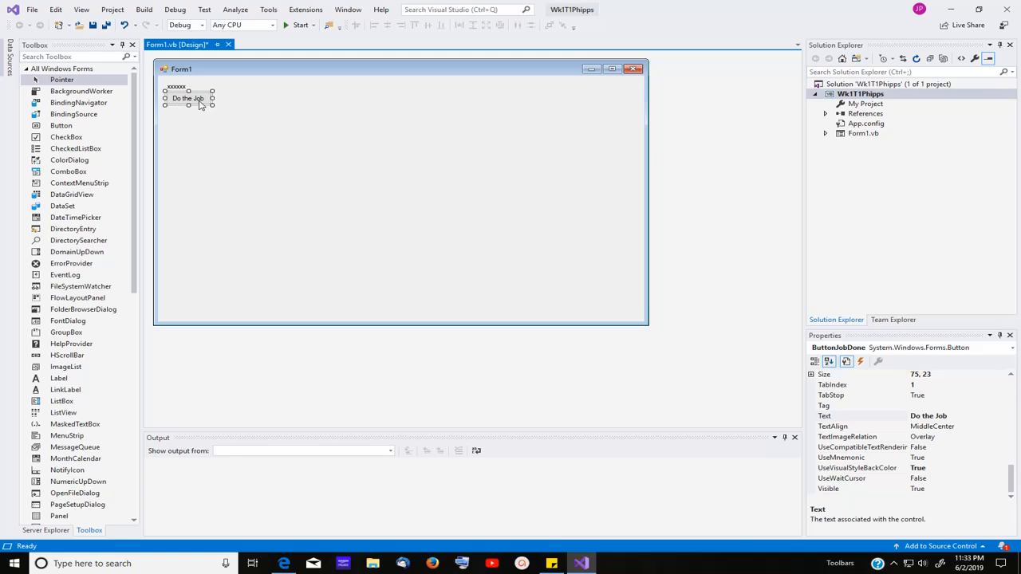
double_click(199, 102)
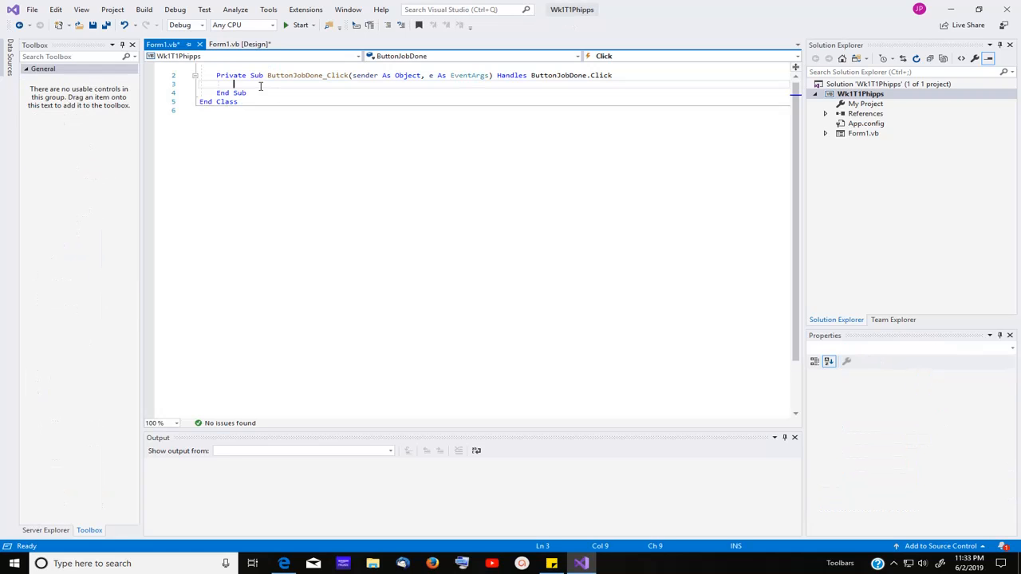
scroll(288, 140, up, 1)
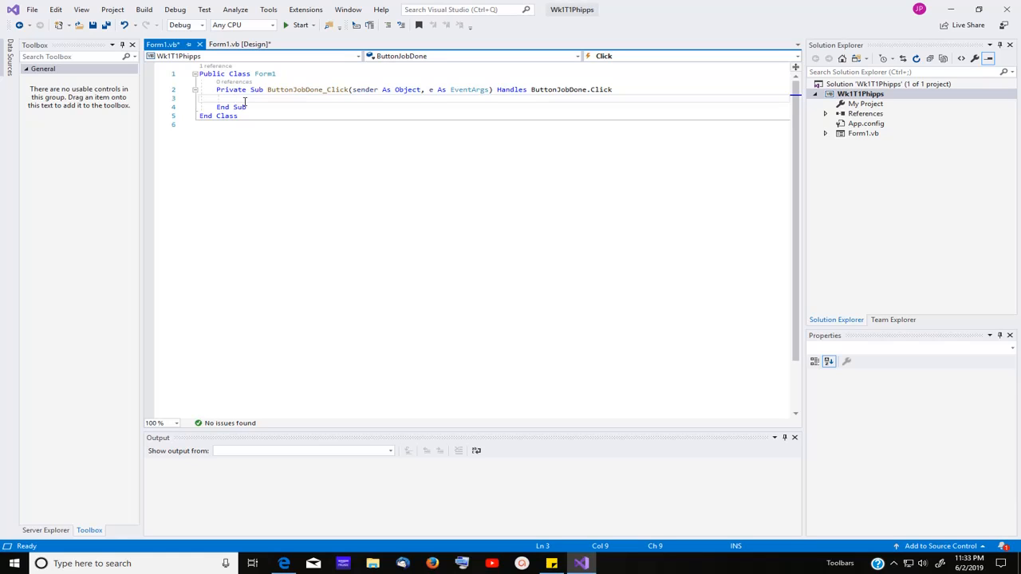
Write the statement LabelJobDone.Text = "Good Job!" inside the button's Click handler.
text(Lab)
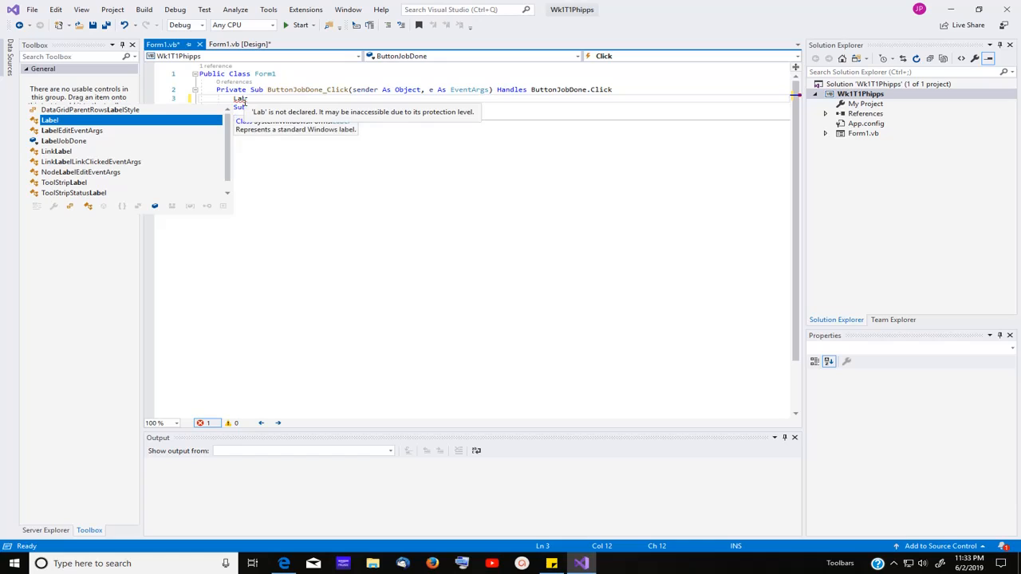
click(79, 142)
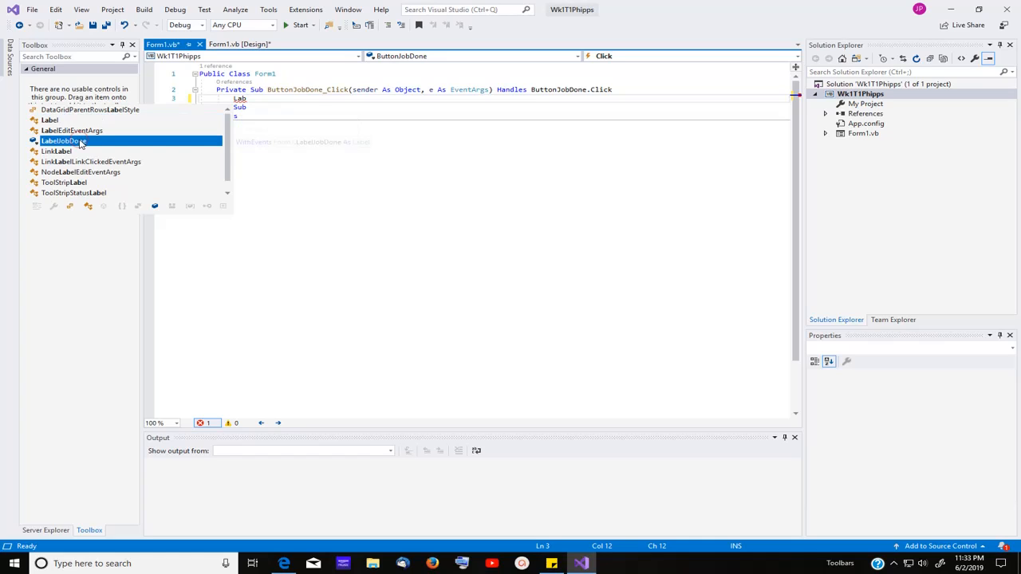
double_click(80, 141)
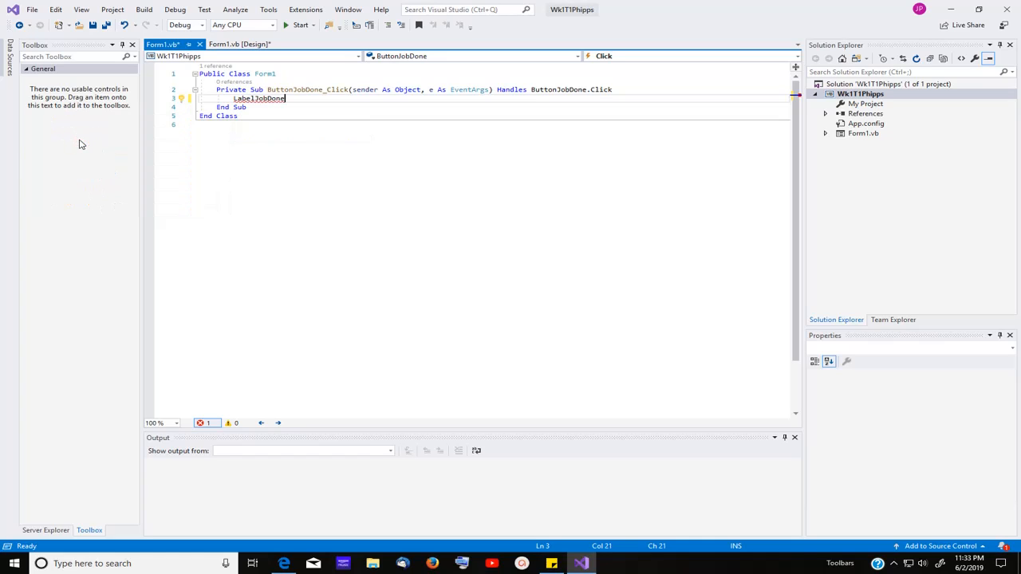
text(.)
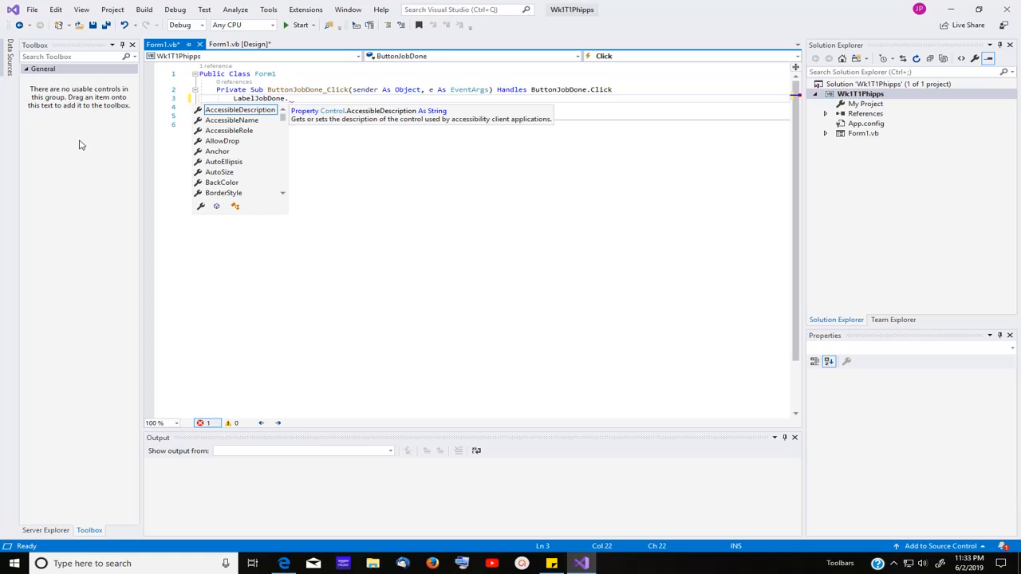
text(te)
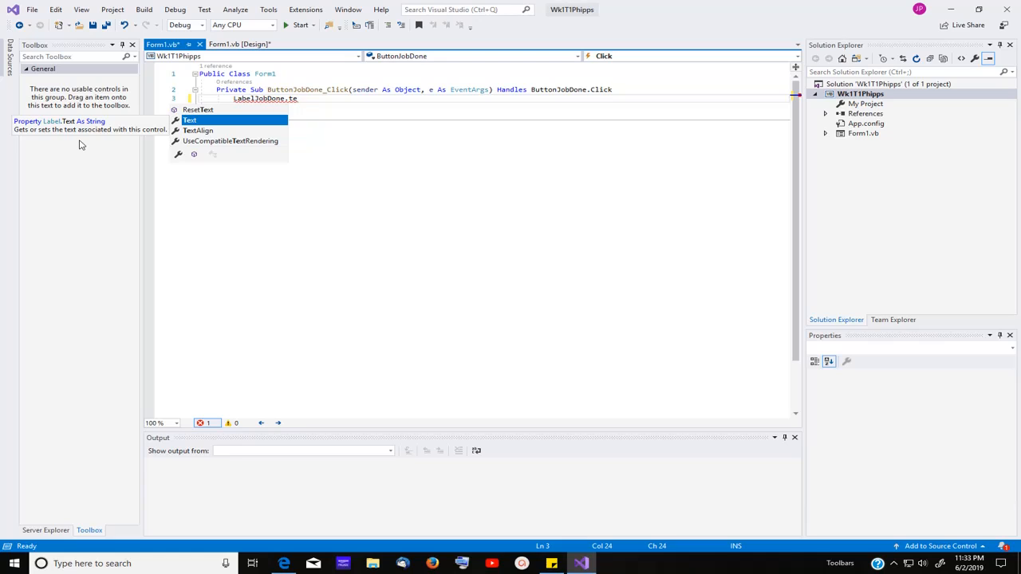
key(Tab)
text(= )
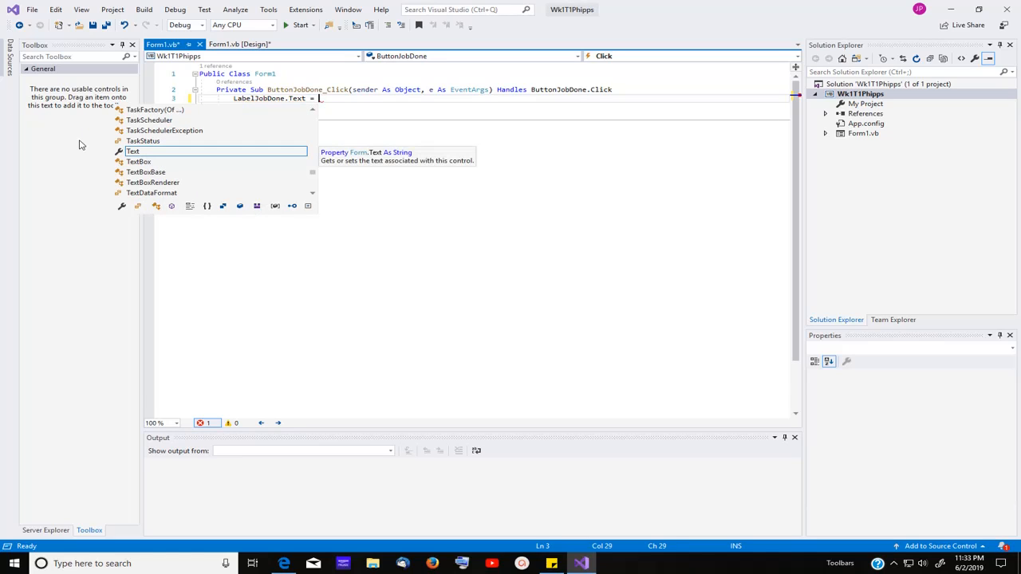
text("")
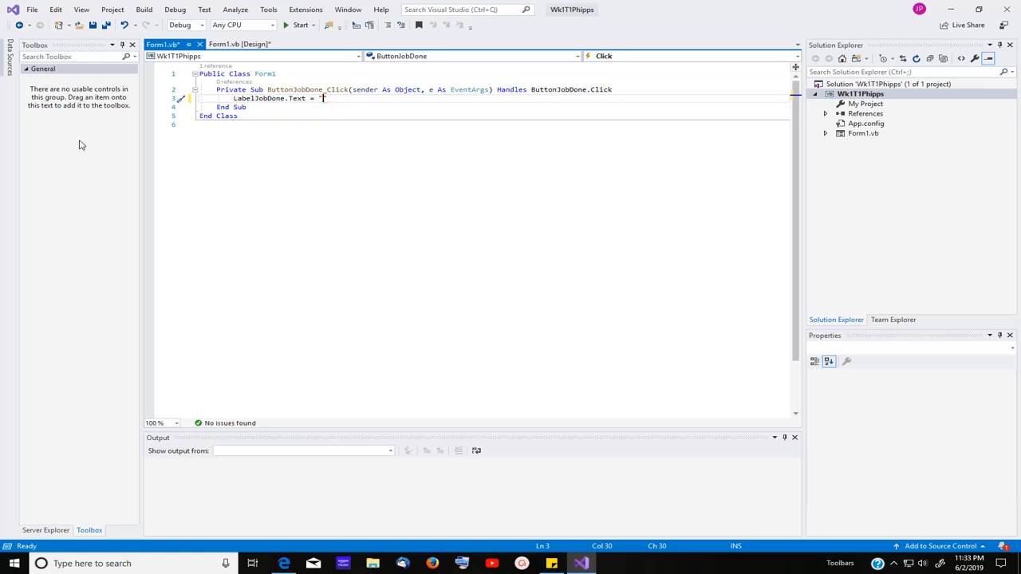
text(Good Job!)
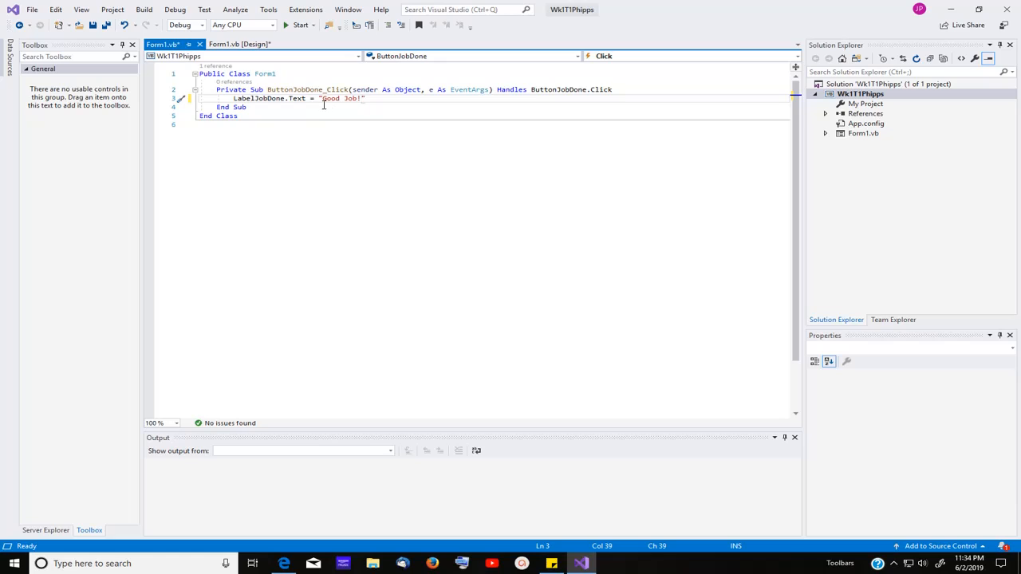
Run the application and test the "Do the Job" button on the running form.
click(300, 25)
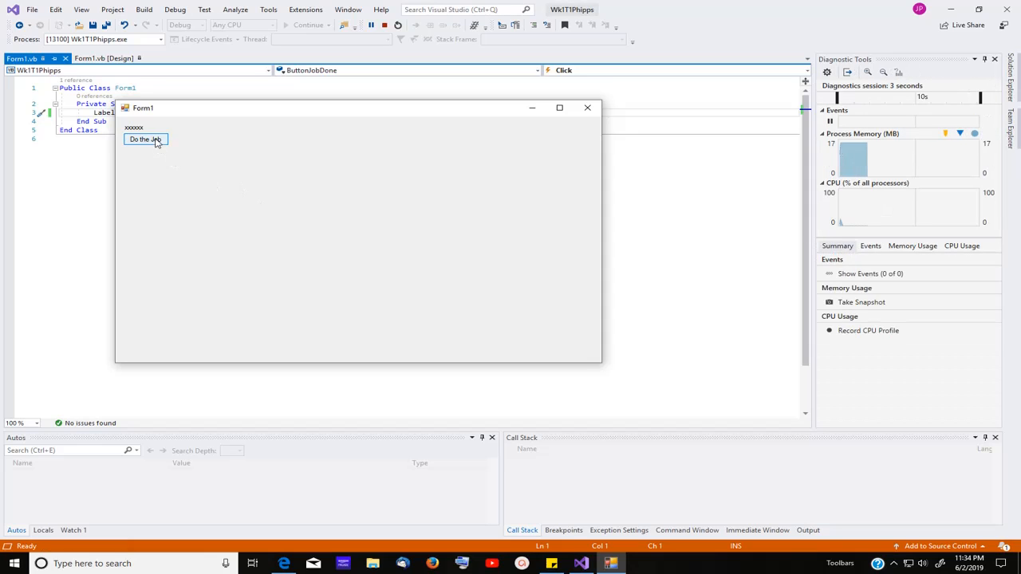
click(156, 141)
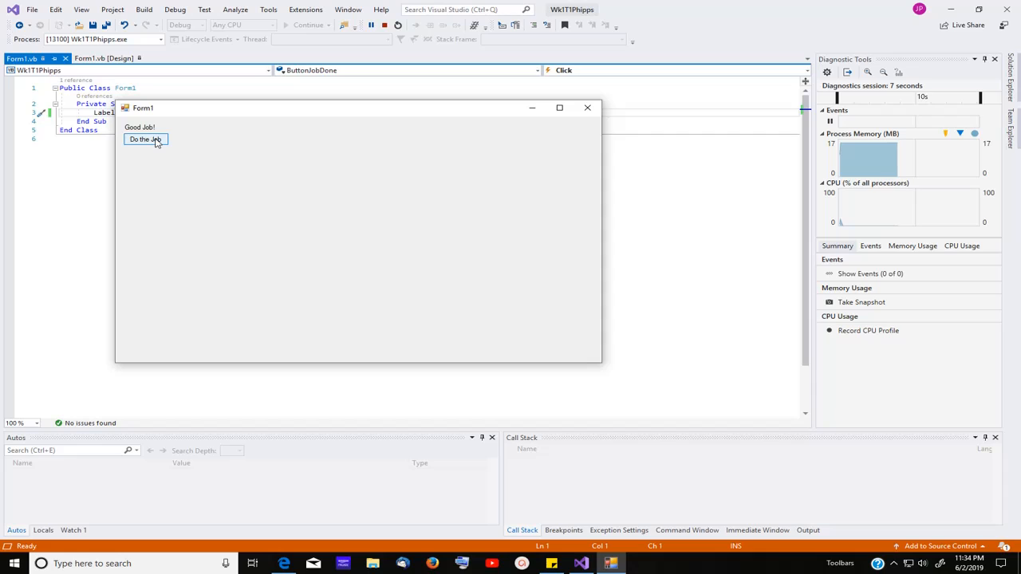